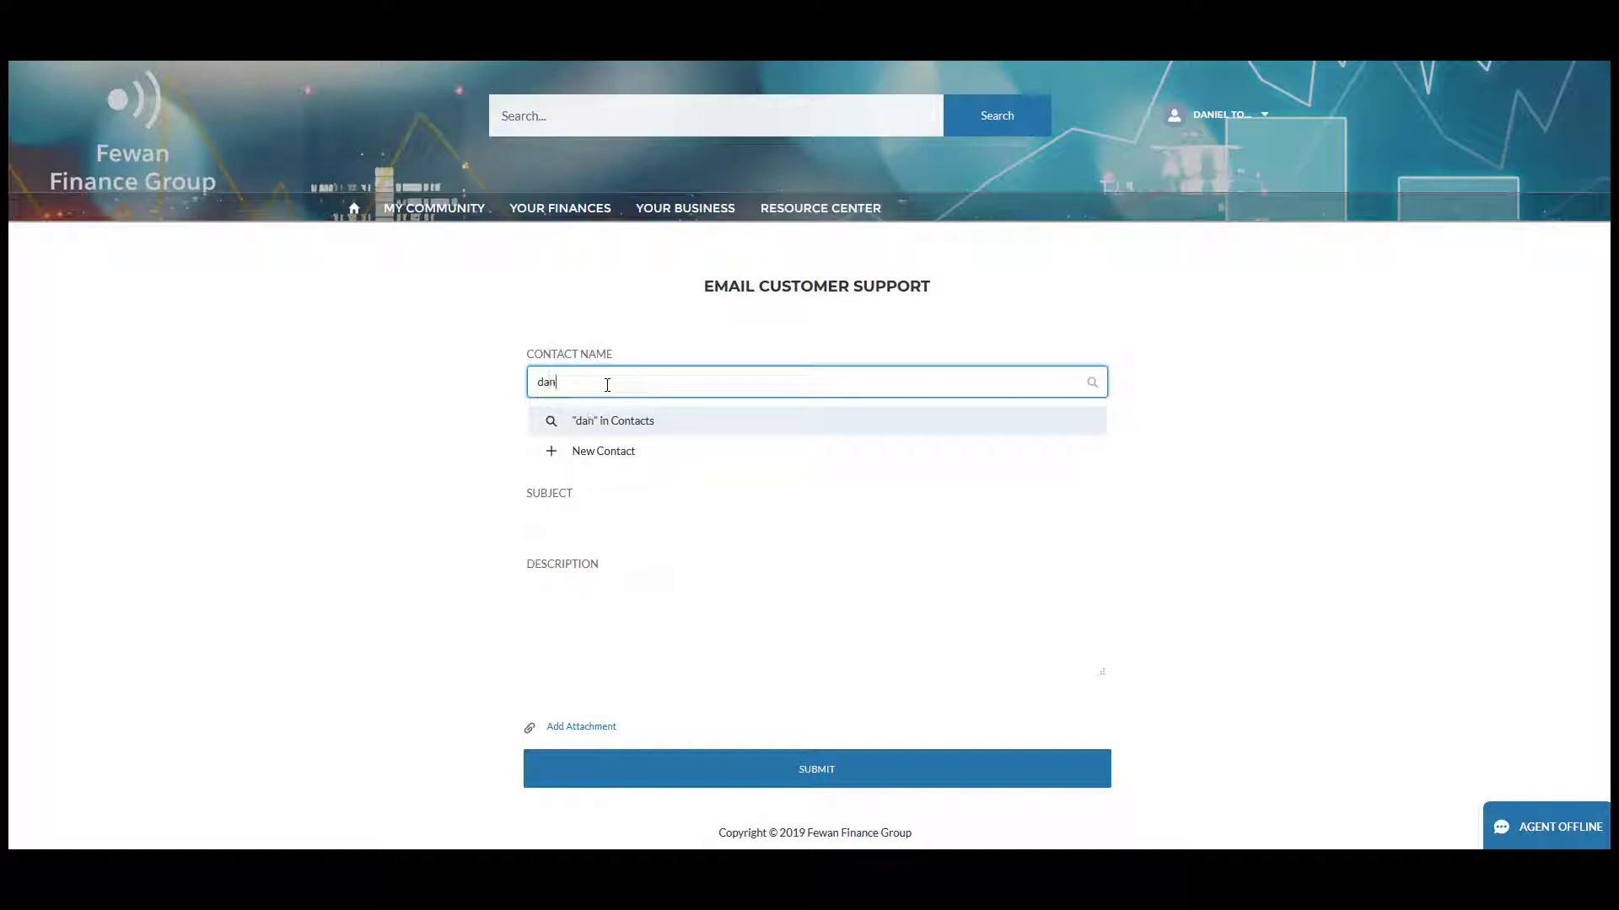
Step: Choose the matching contact for the customer support request and set its subject to "test"
click(594, 455)
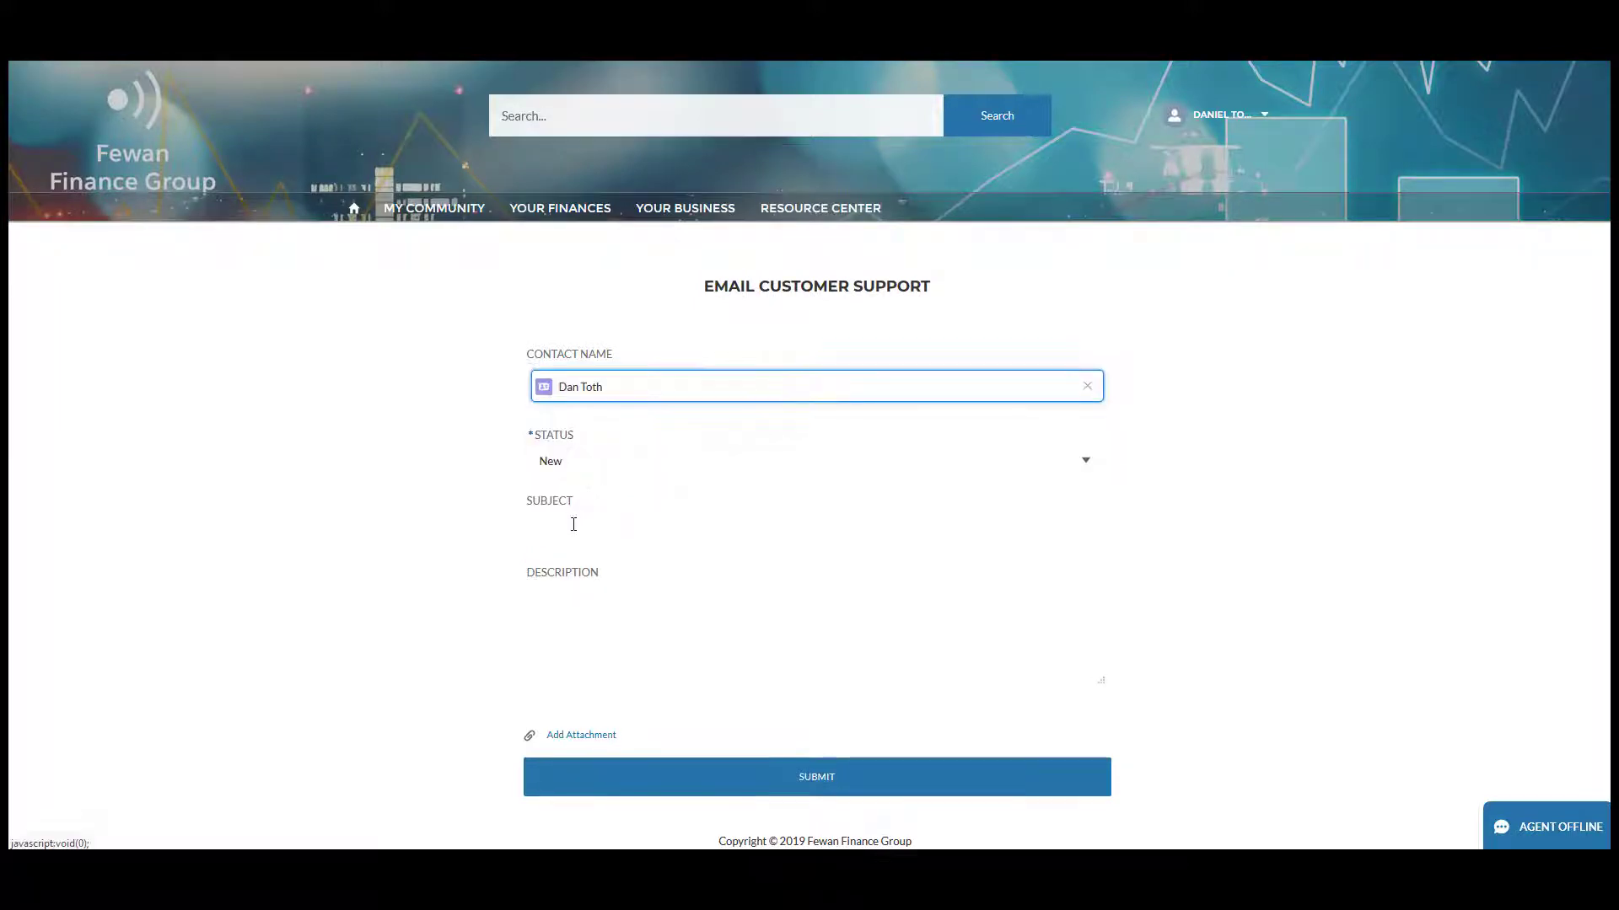
click(572, 528)
text(test)
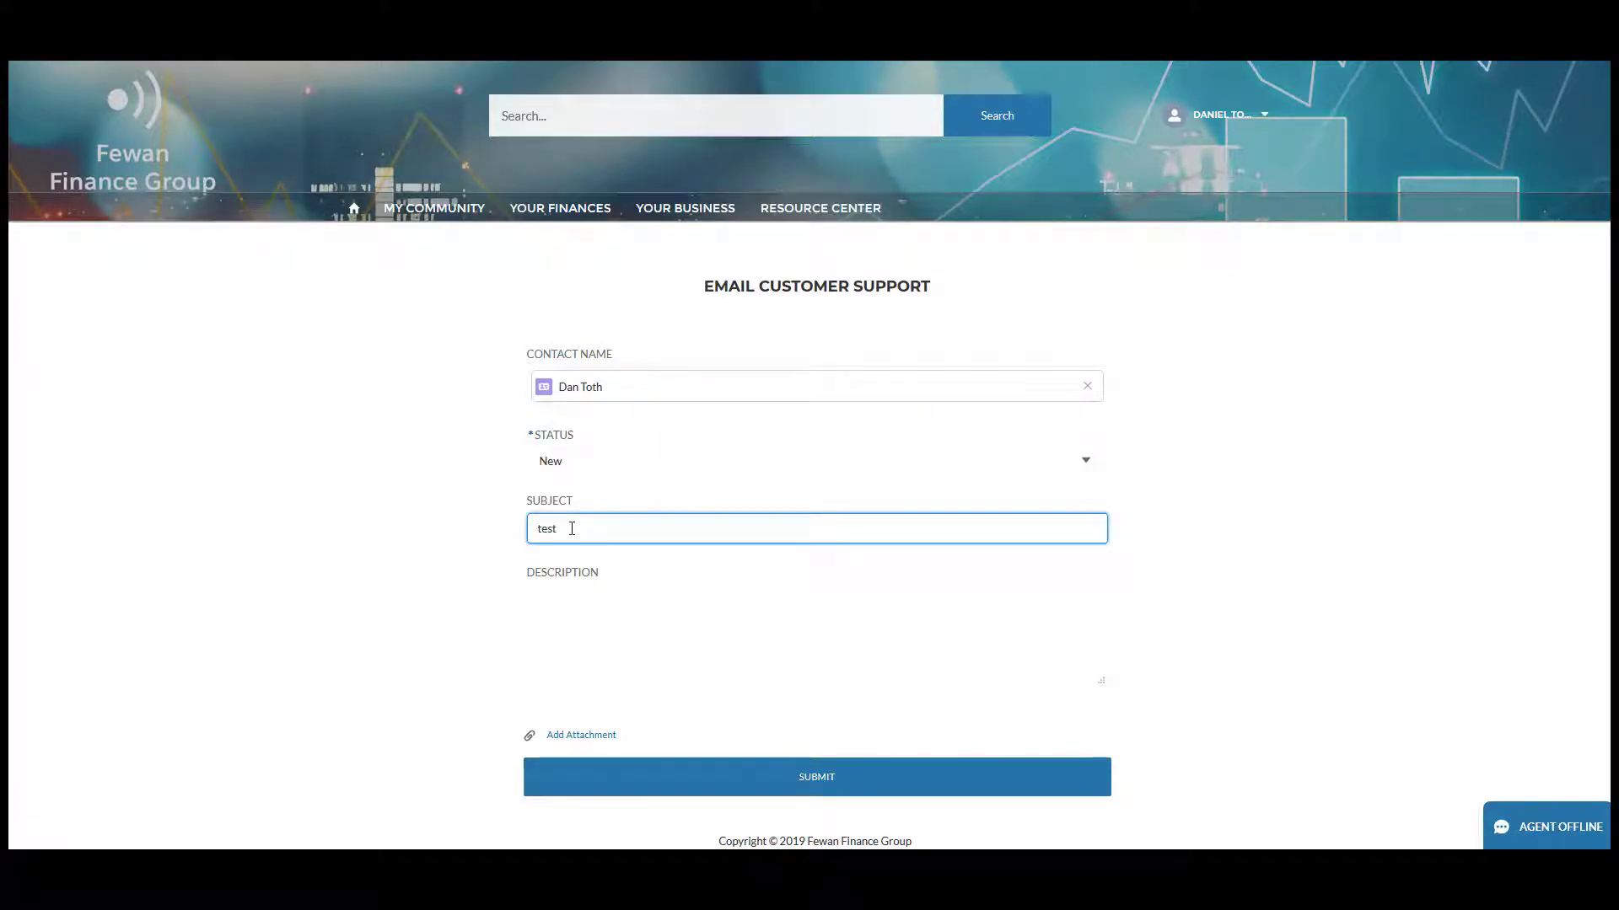
Step: Attach Loan_Application.docx from the Loan Application folder and submit the support request
click(584, 736)
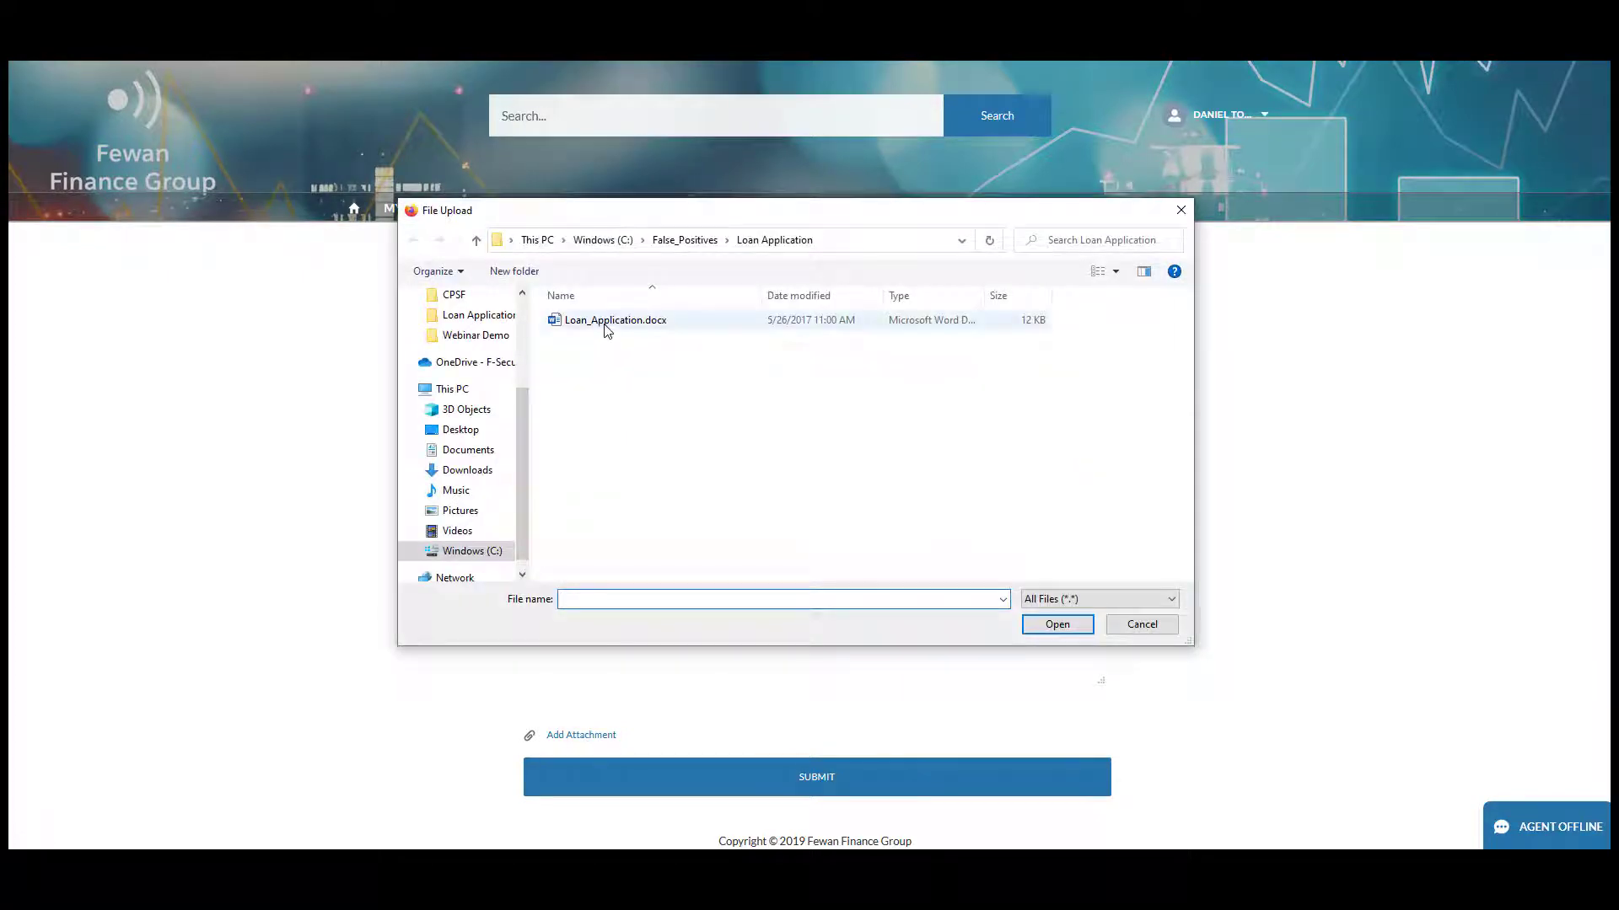
double_click(604, 329)
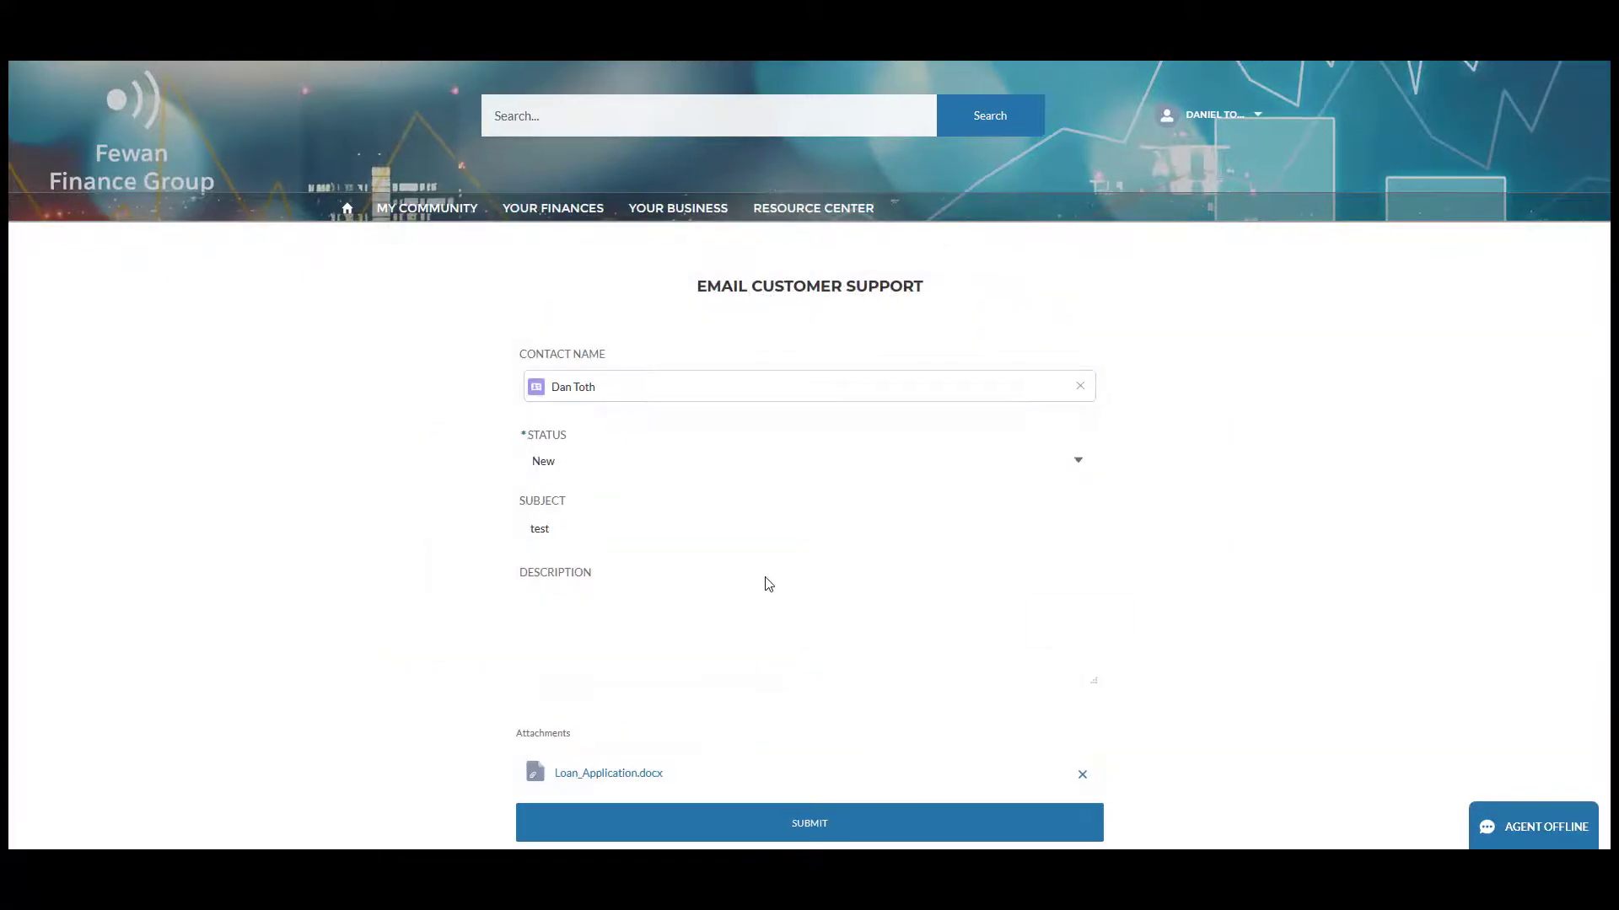
scroll(800, 674, down, 1)
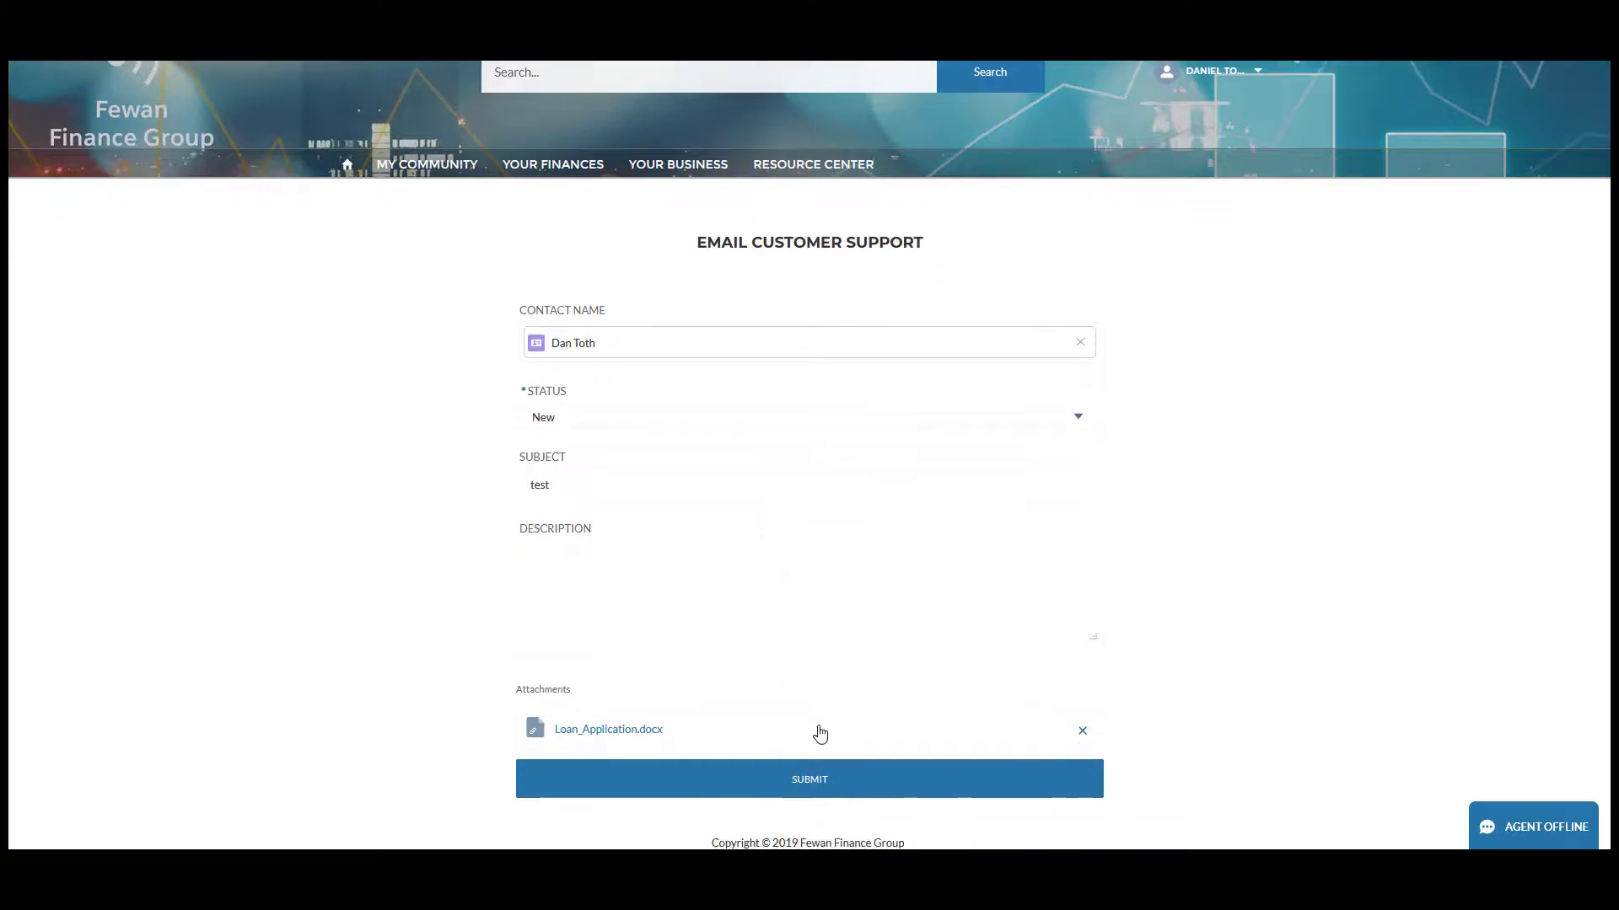
click(805, 781)
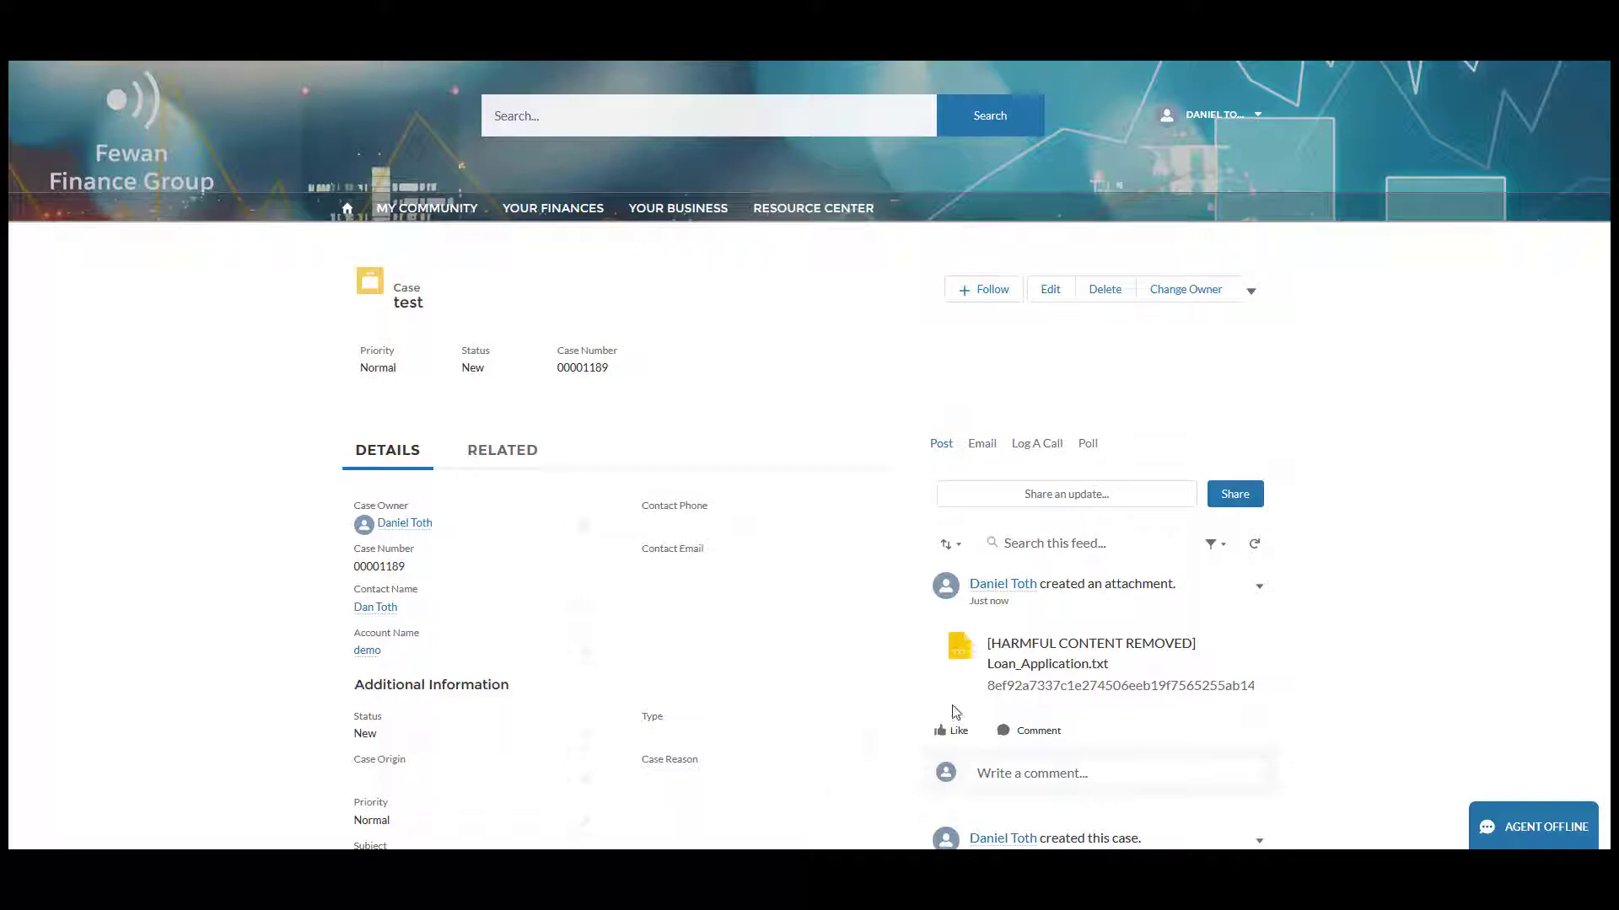
Step: Open the Loan_Application.txt attachment in the new case's feed
click(1049, 671)
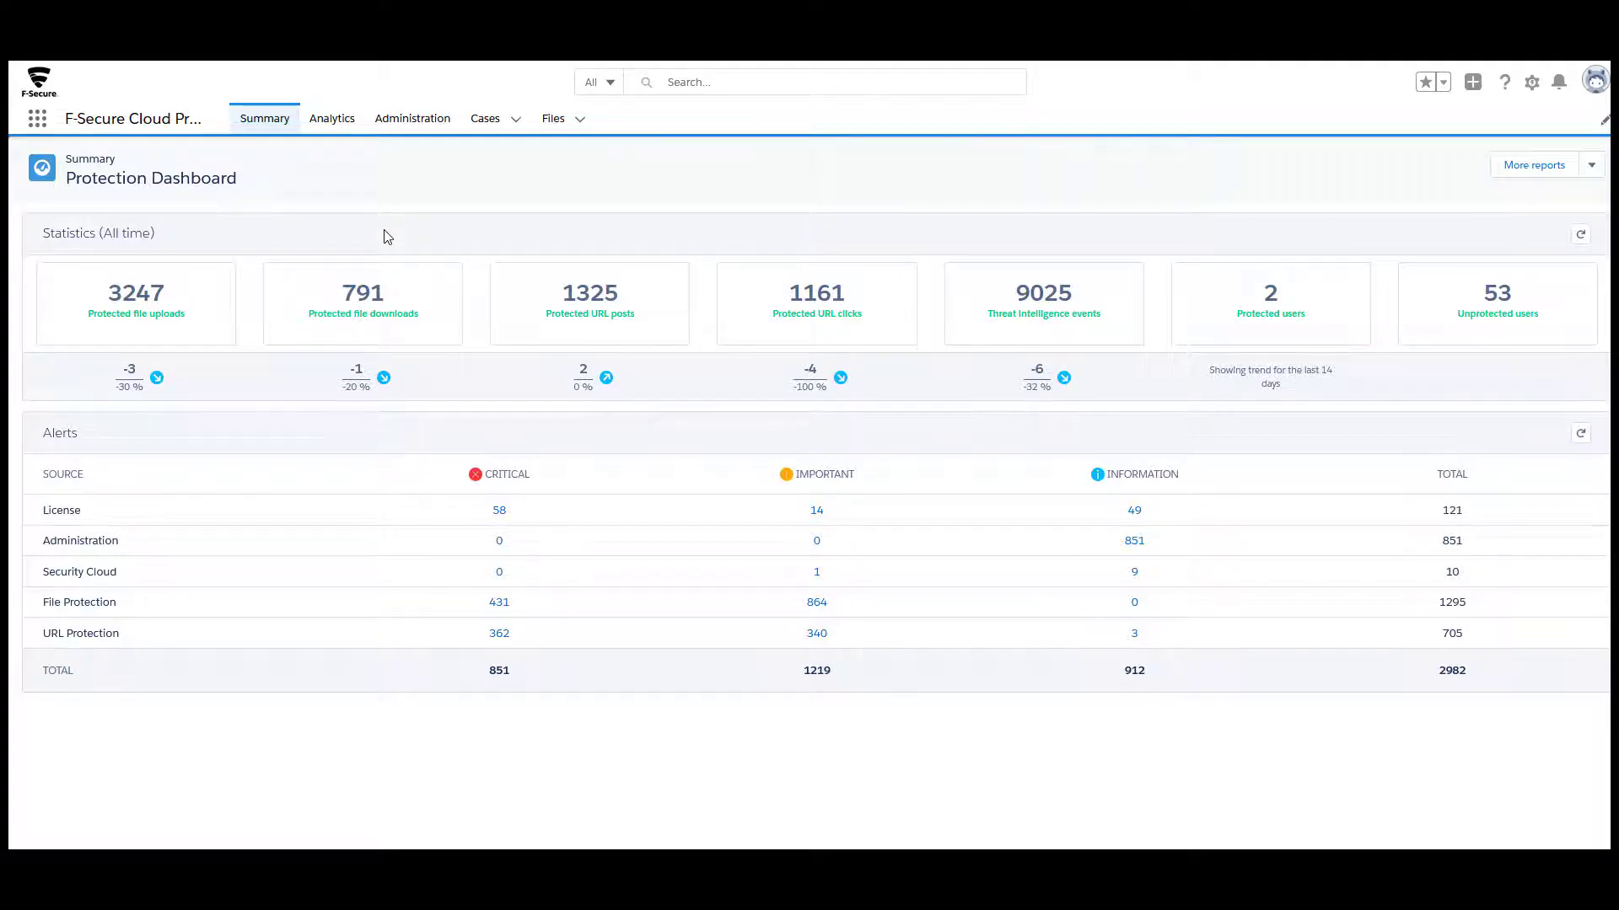
Step: In F-Secure Cloud Protection, examine the alerts and the file events for the Loan_Application.docx upload, including its verdict
click(338, 123)
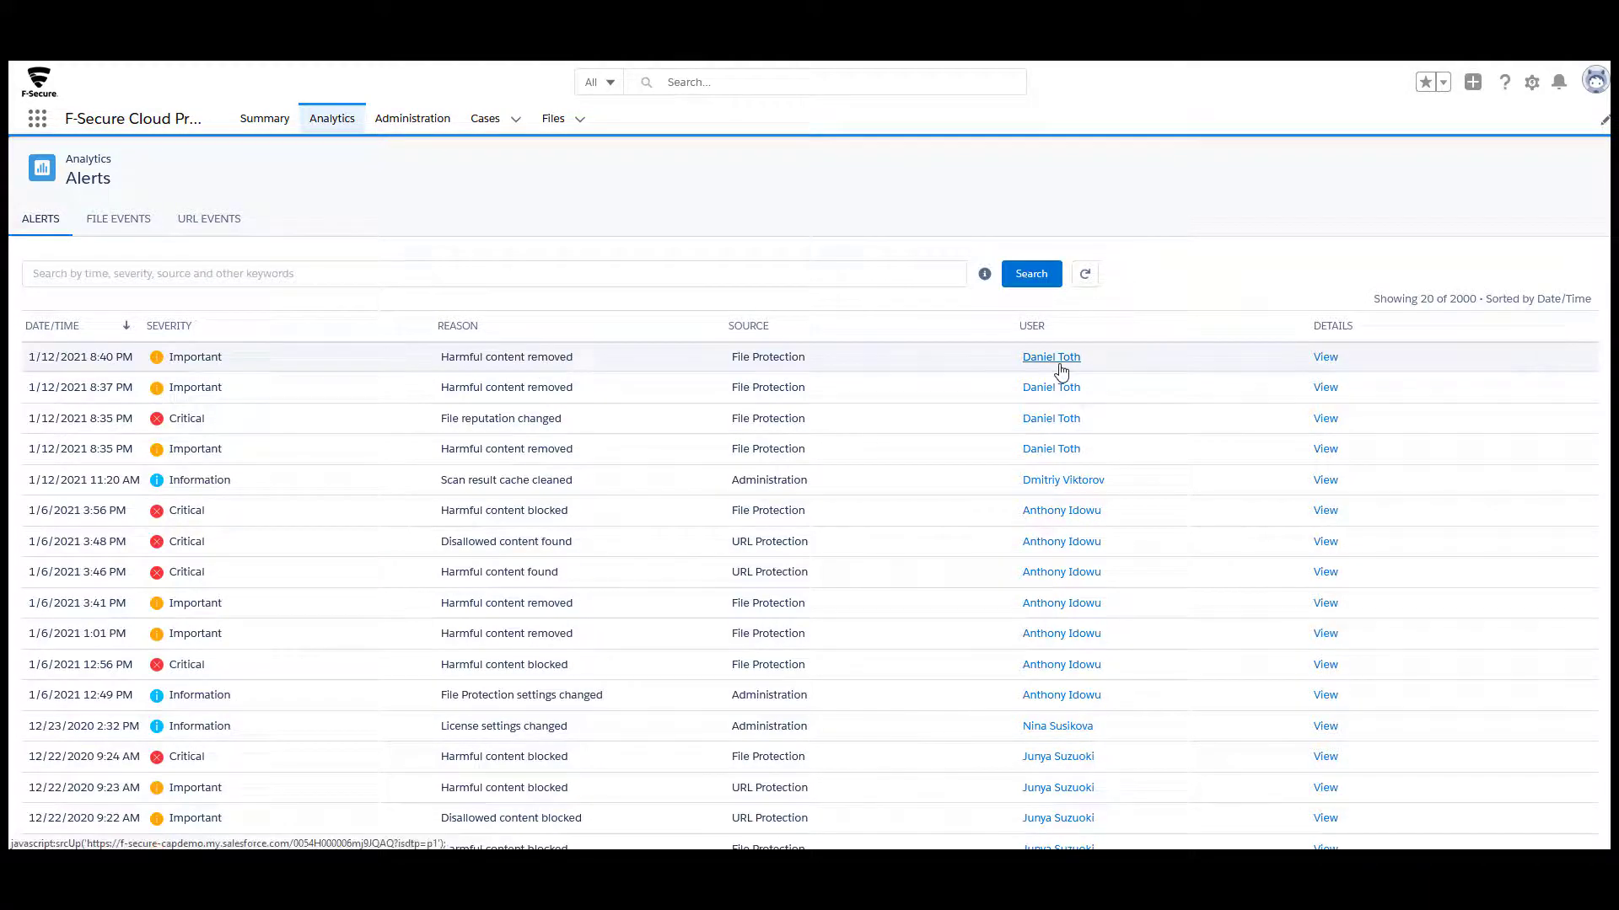
click(124, 226)
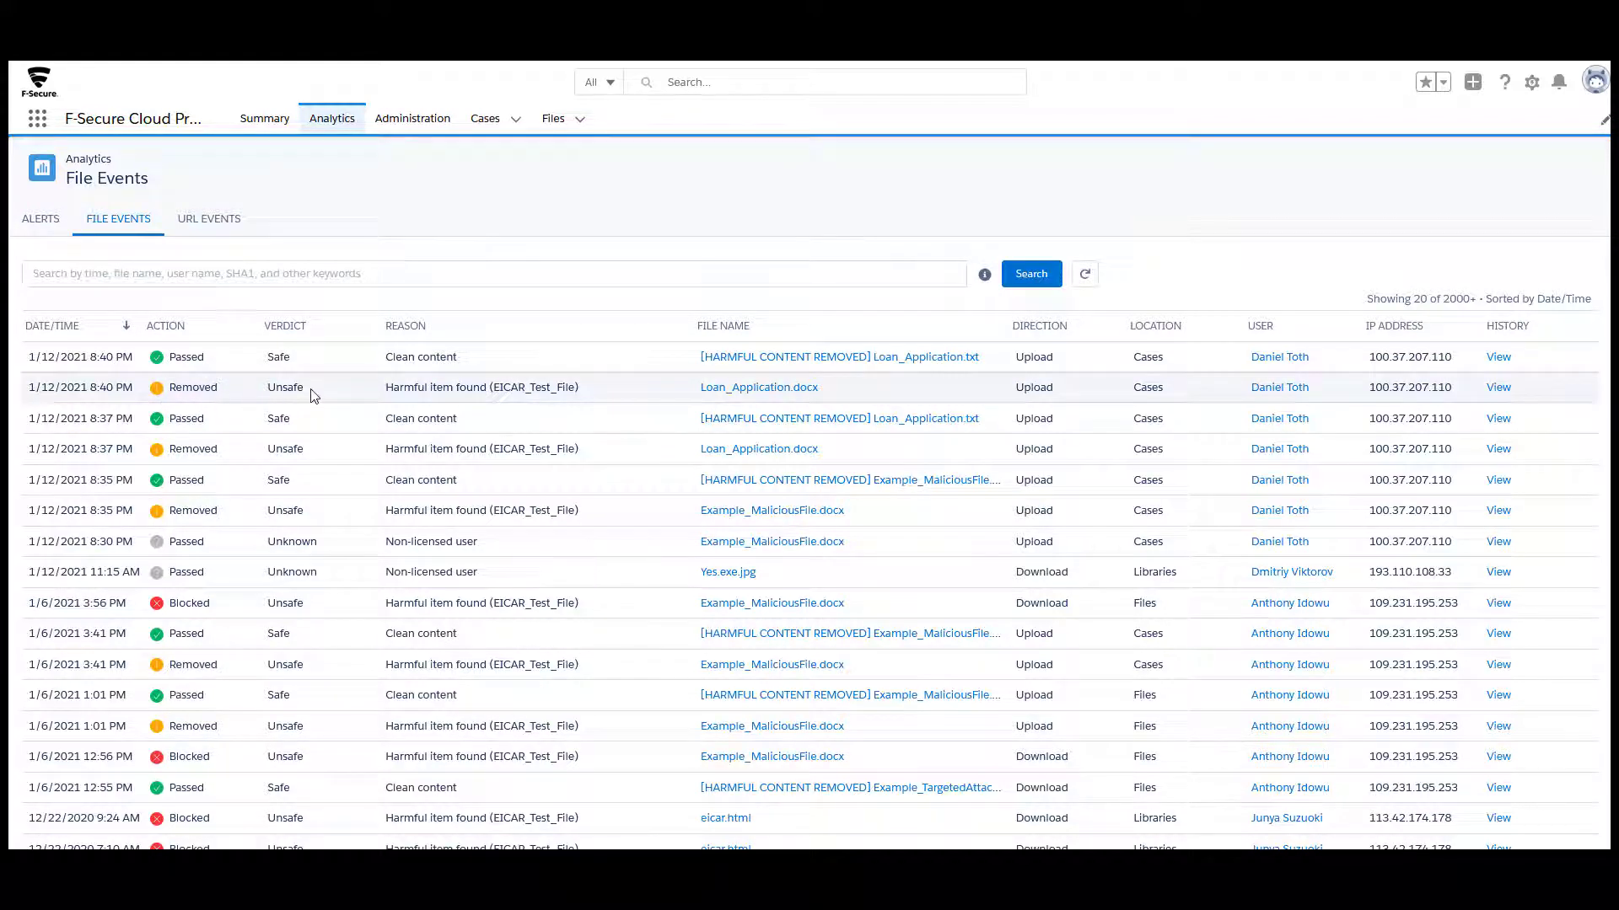
drag(267, 389, 296, 388)
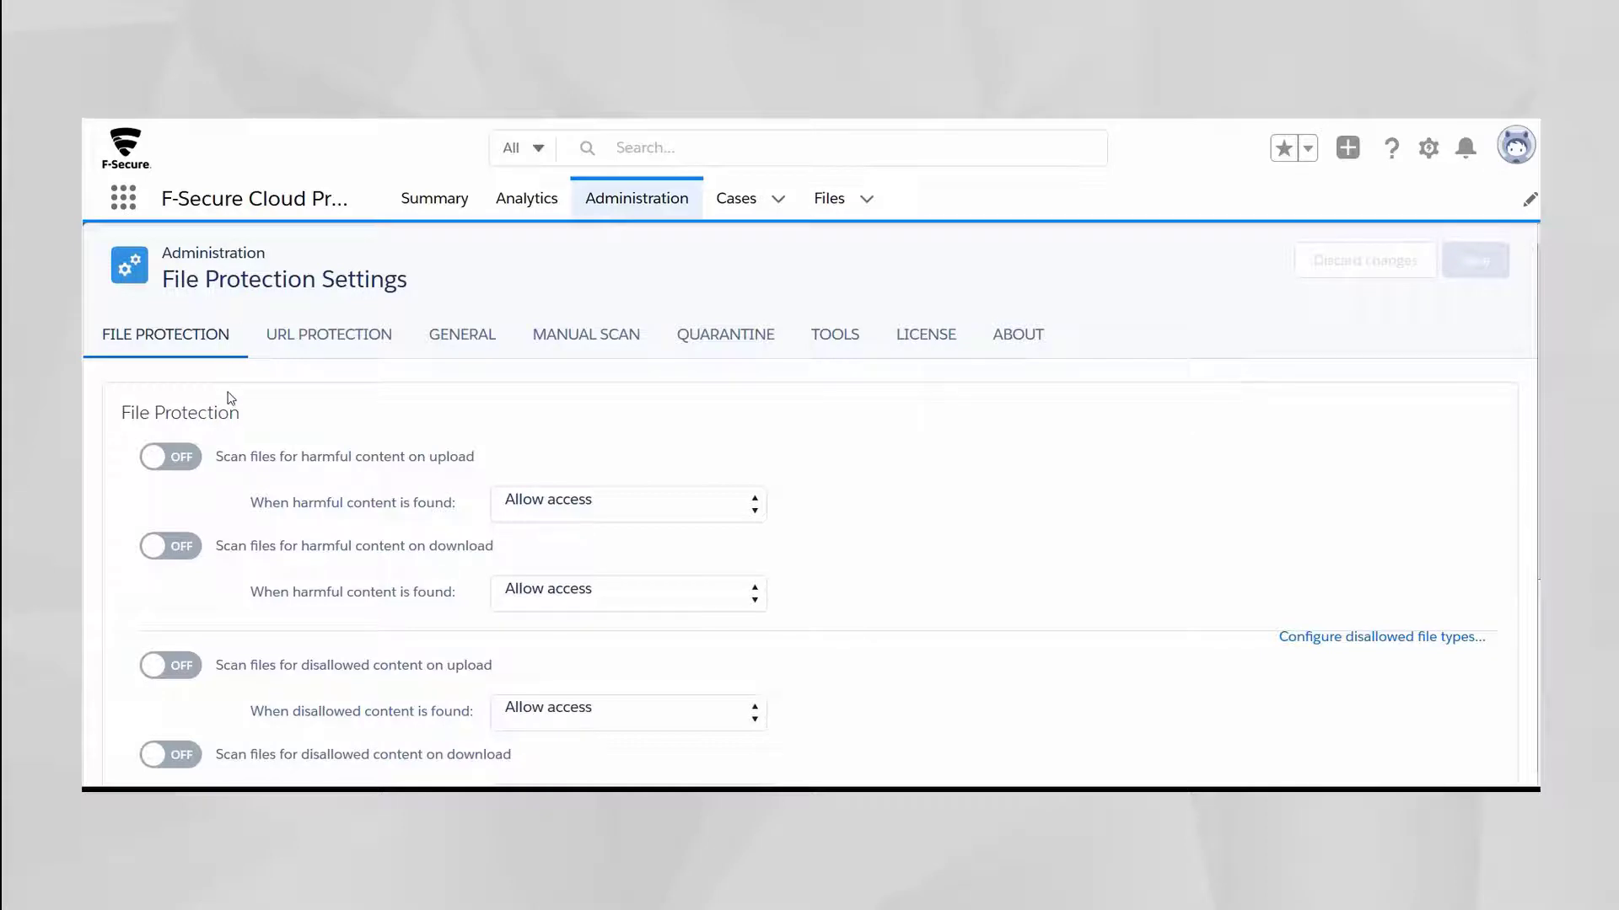
Step: Enable harmful content scanning for files, using Remove file on upload and Block access on download
scroll(230, 398, down, 3)
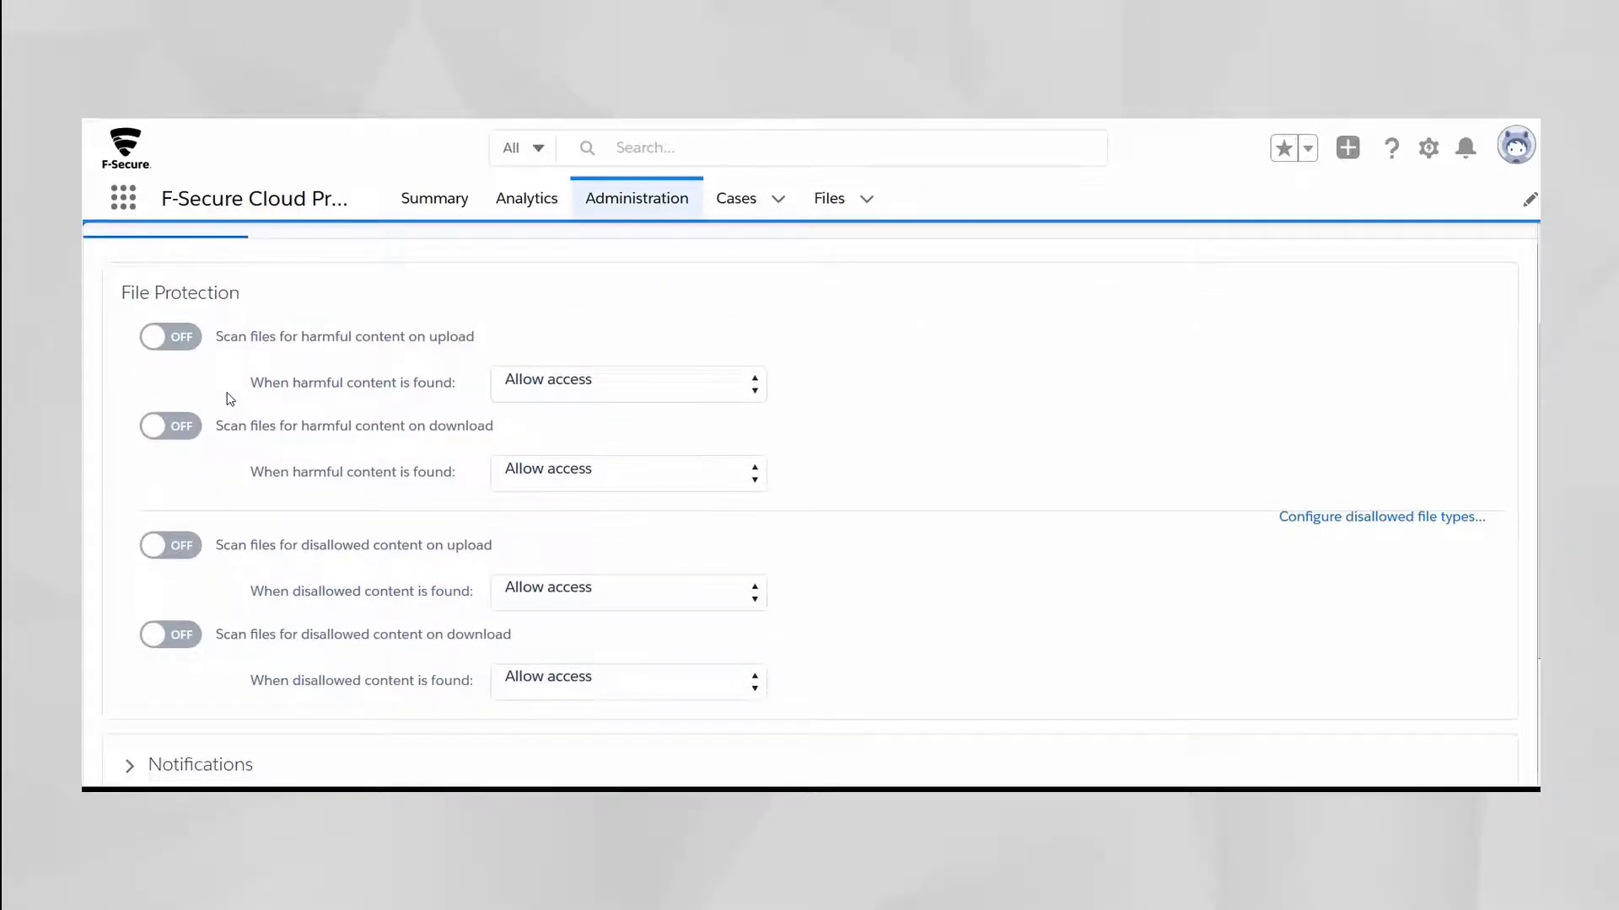
click(172, 341)
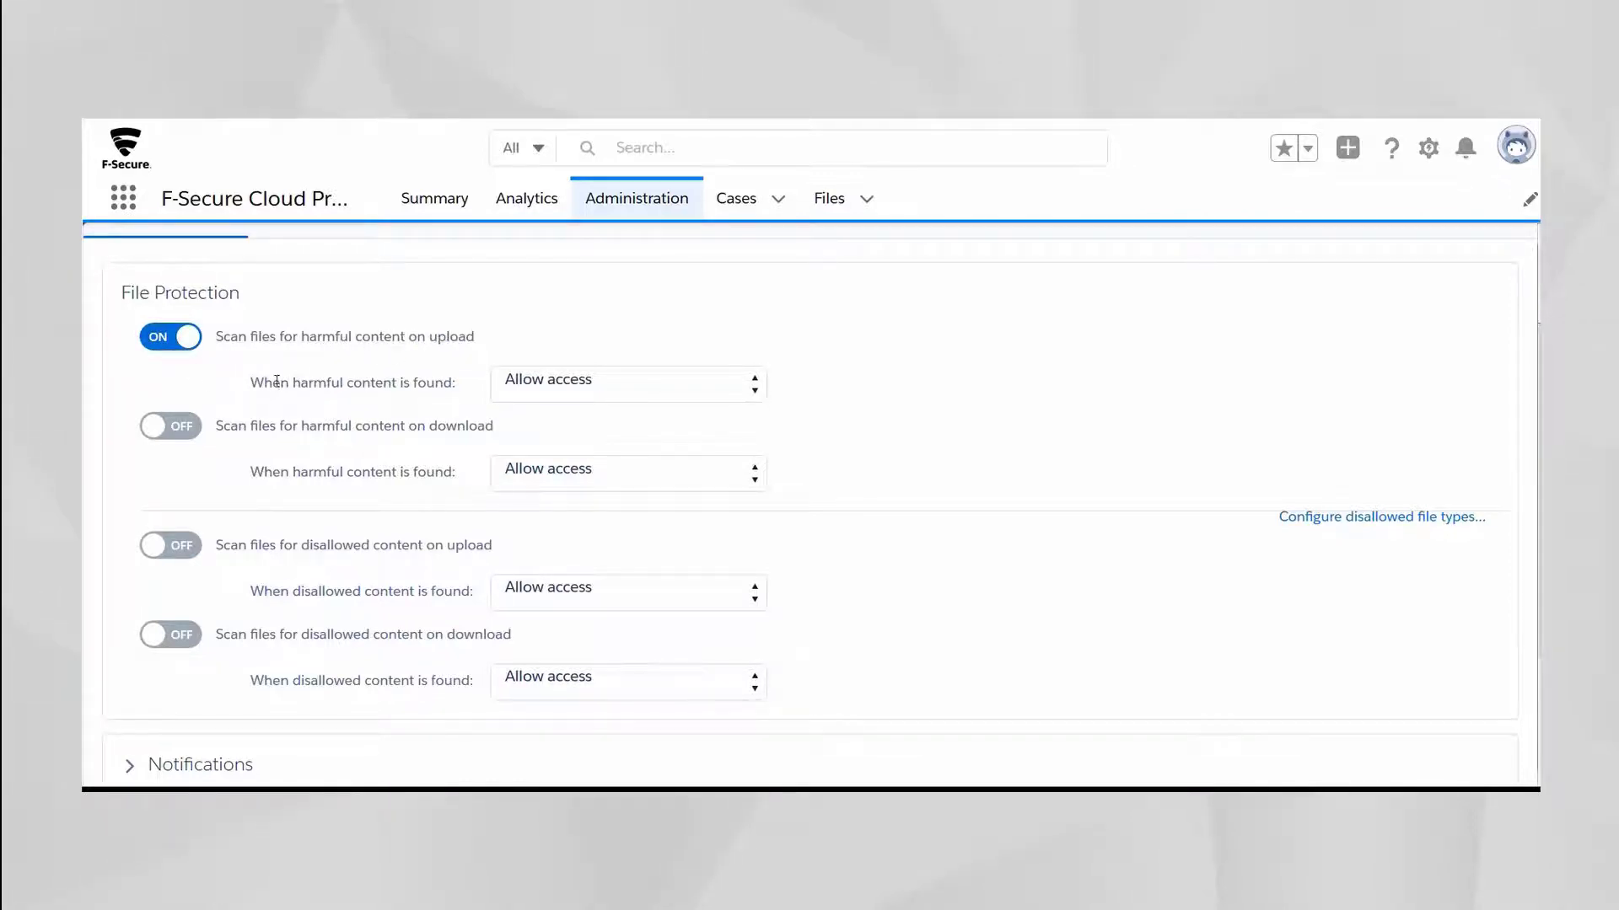
click(612, 383)
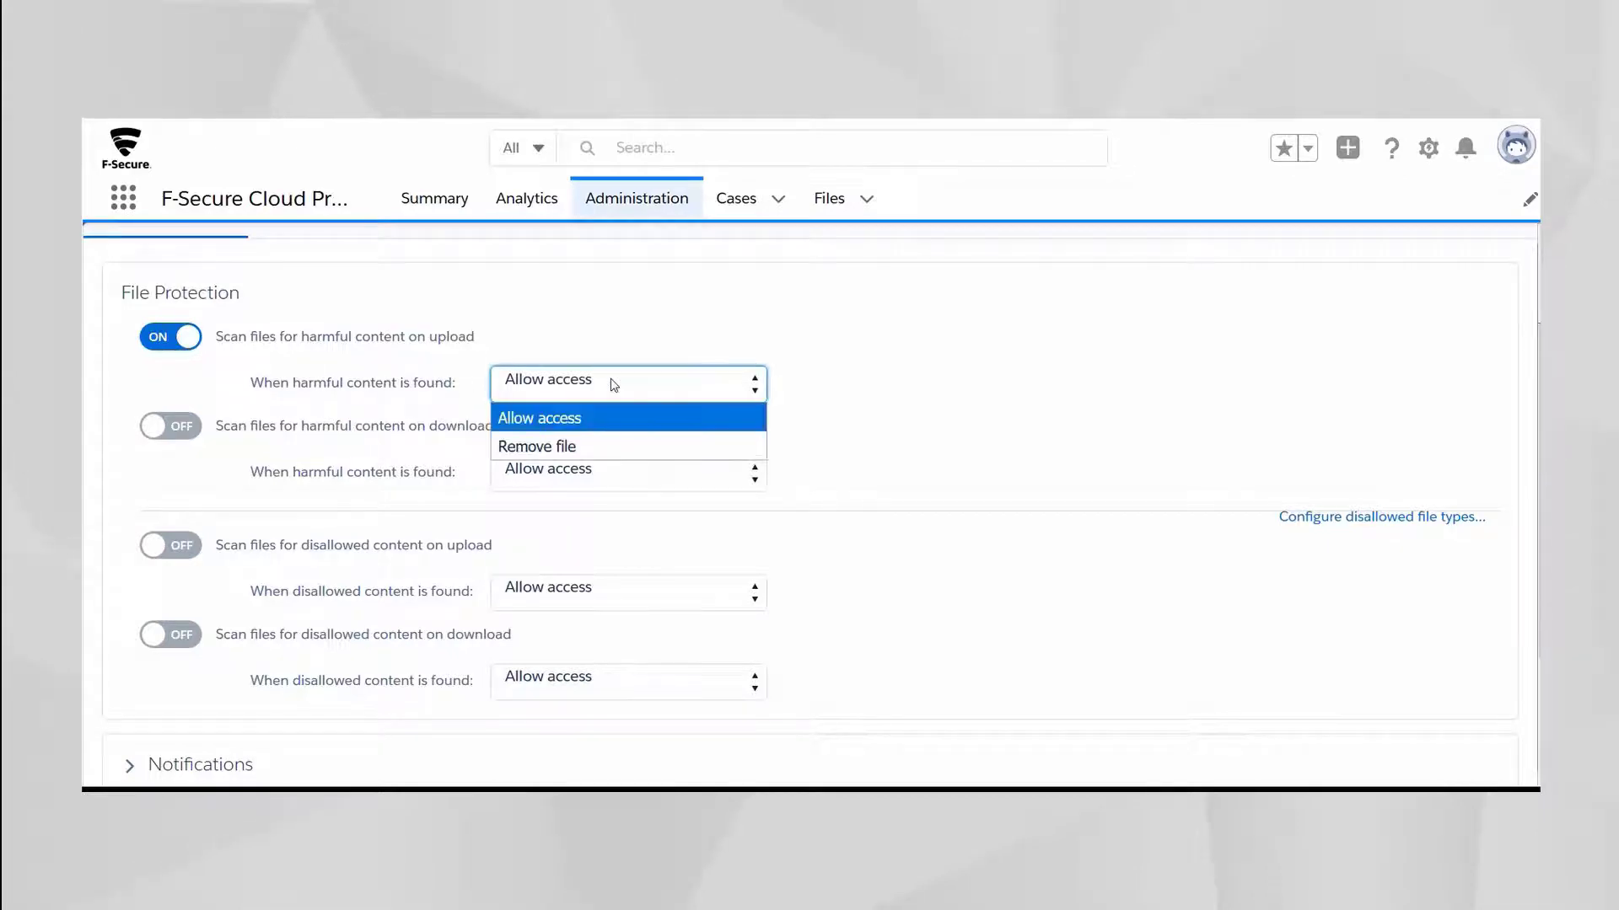
click(610, 440)
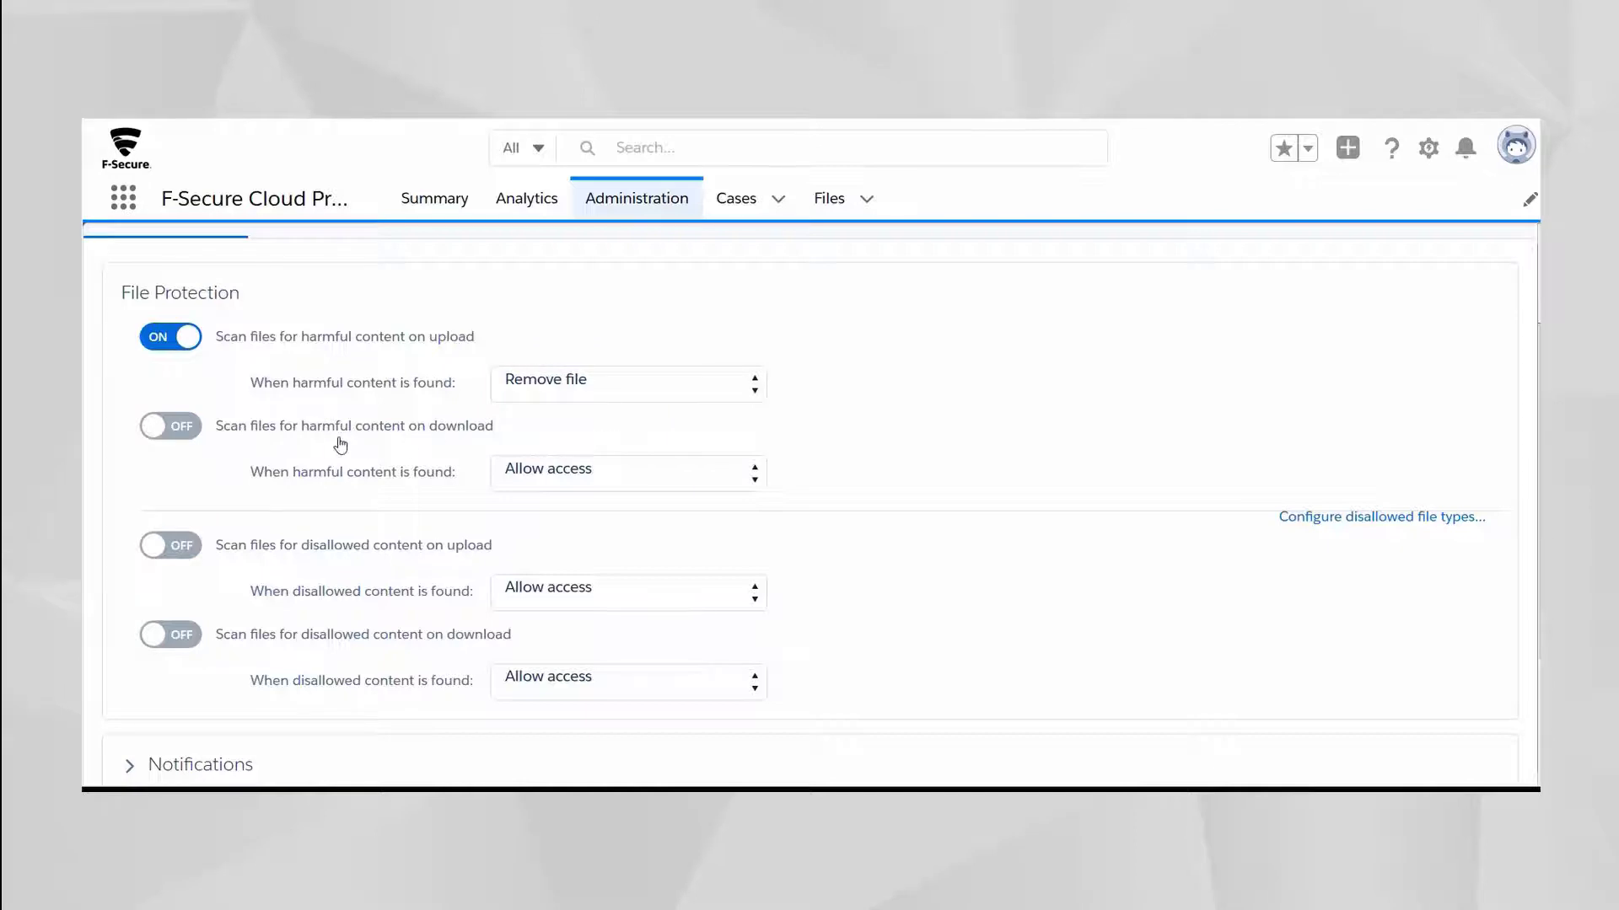
click(201, 434)
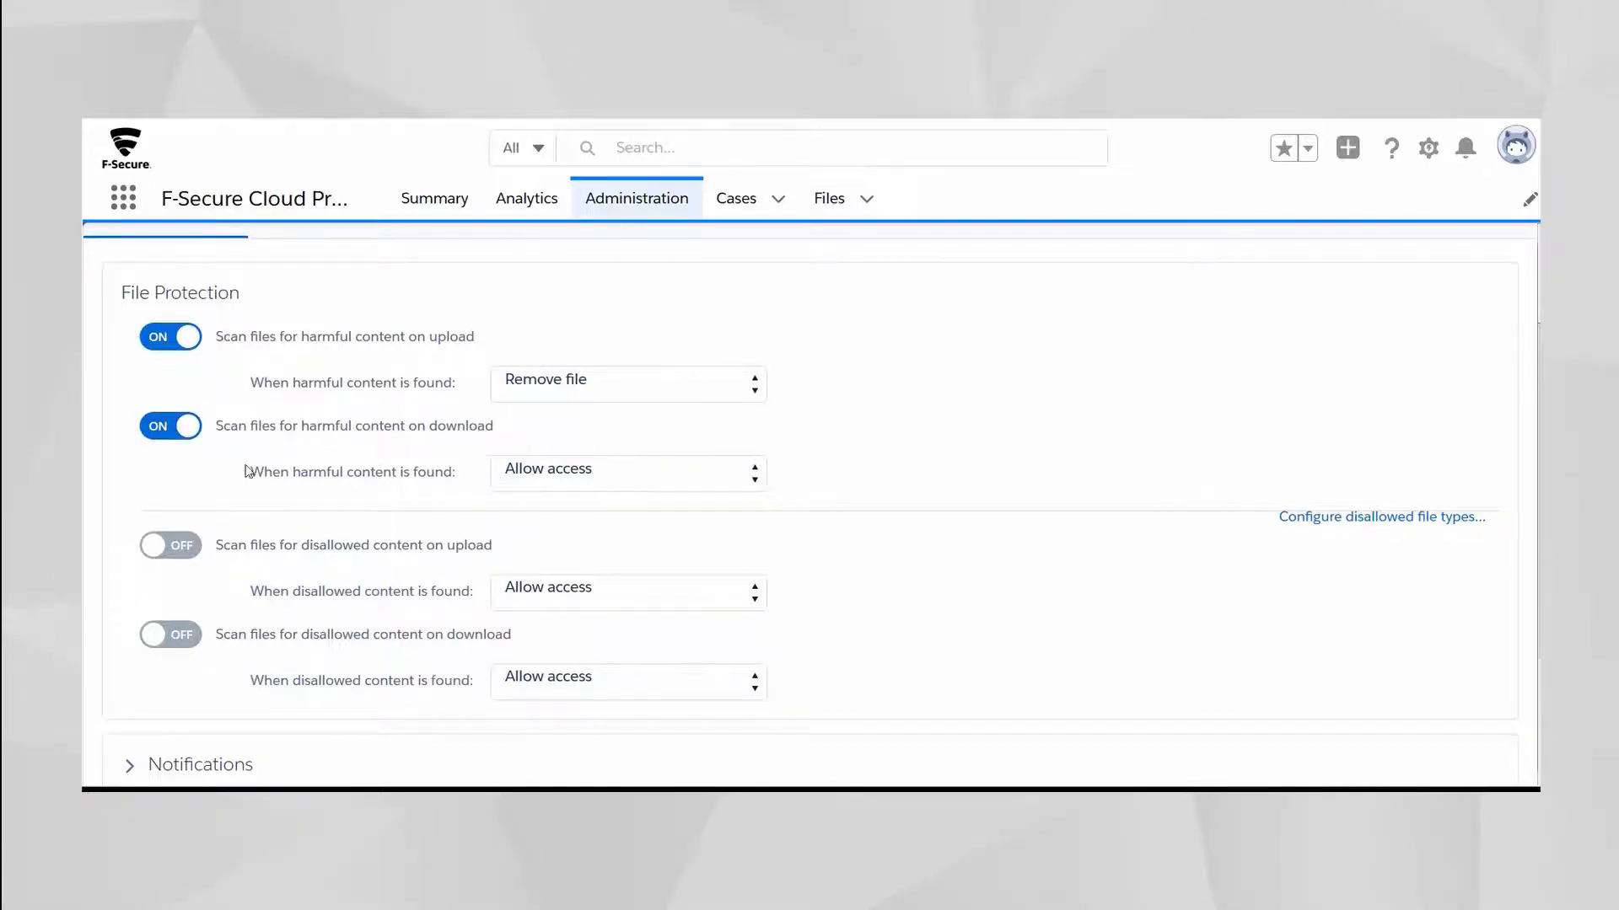
click(617, 479)
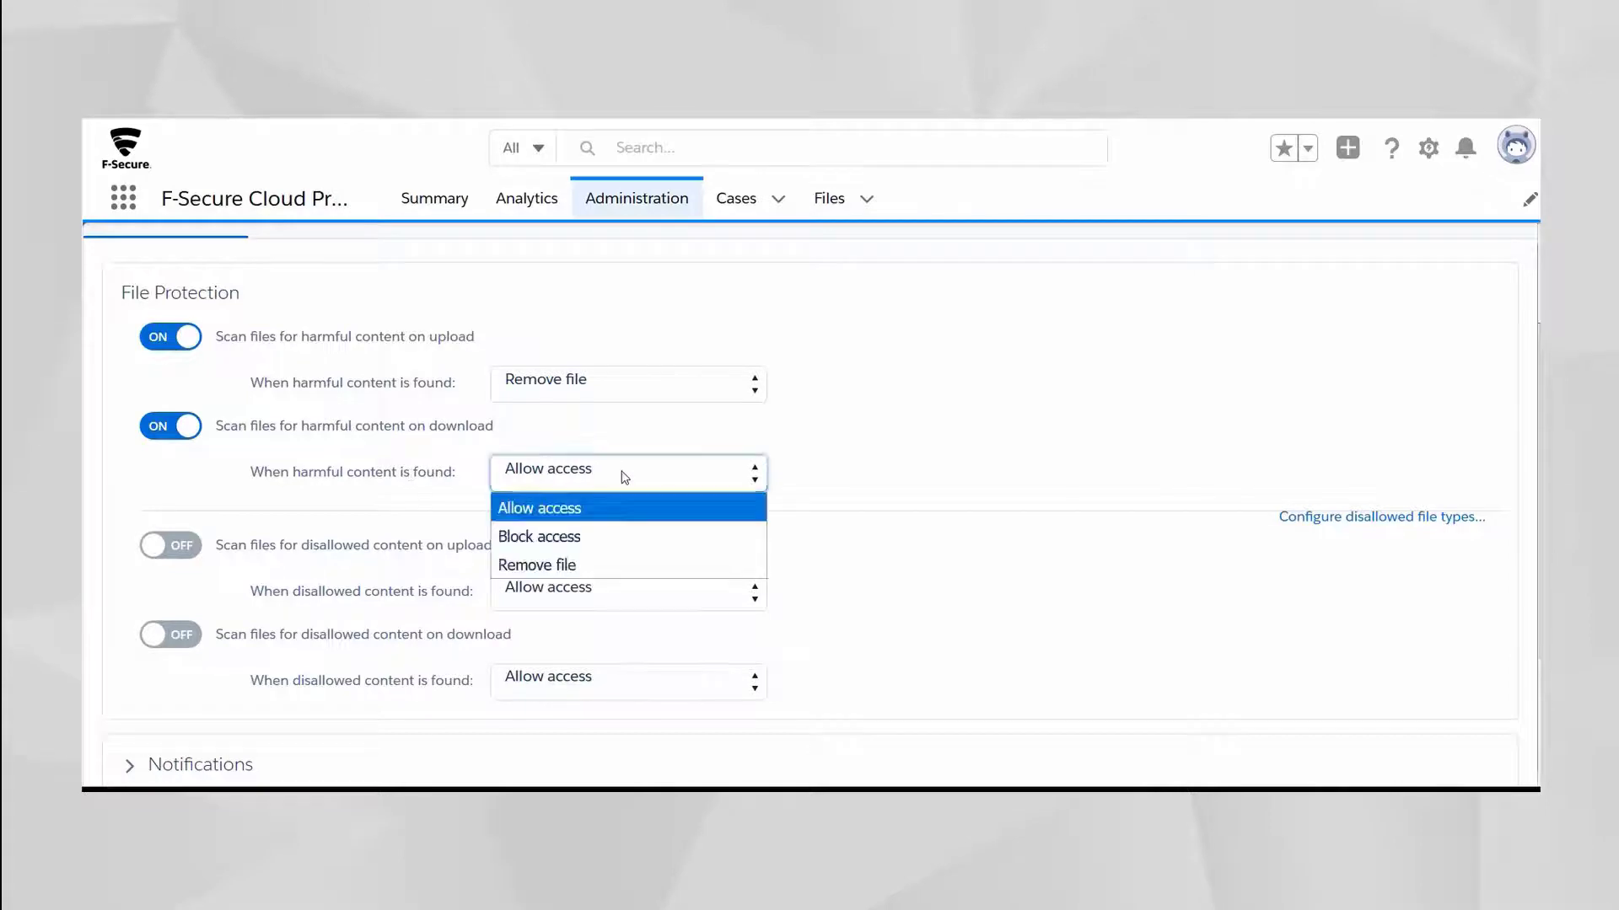
click(629, 544)
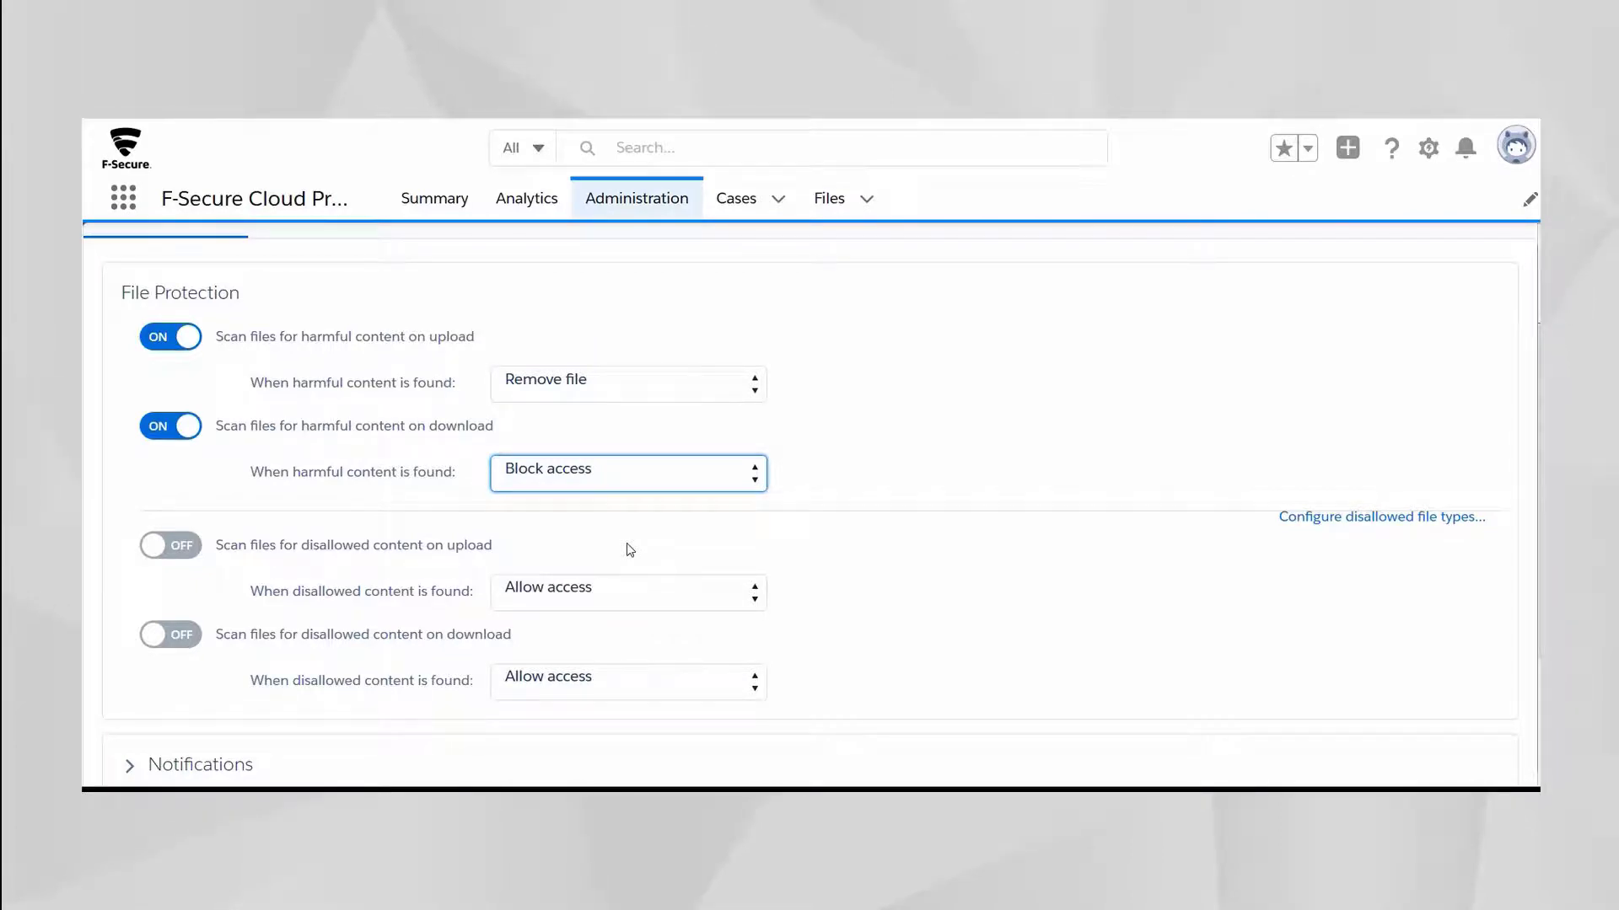
Step: Enable disallowed content scanning for files, using Remove file on upload and Block access on download
click(169, 546)
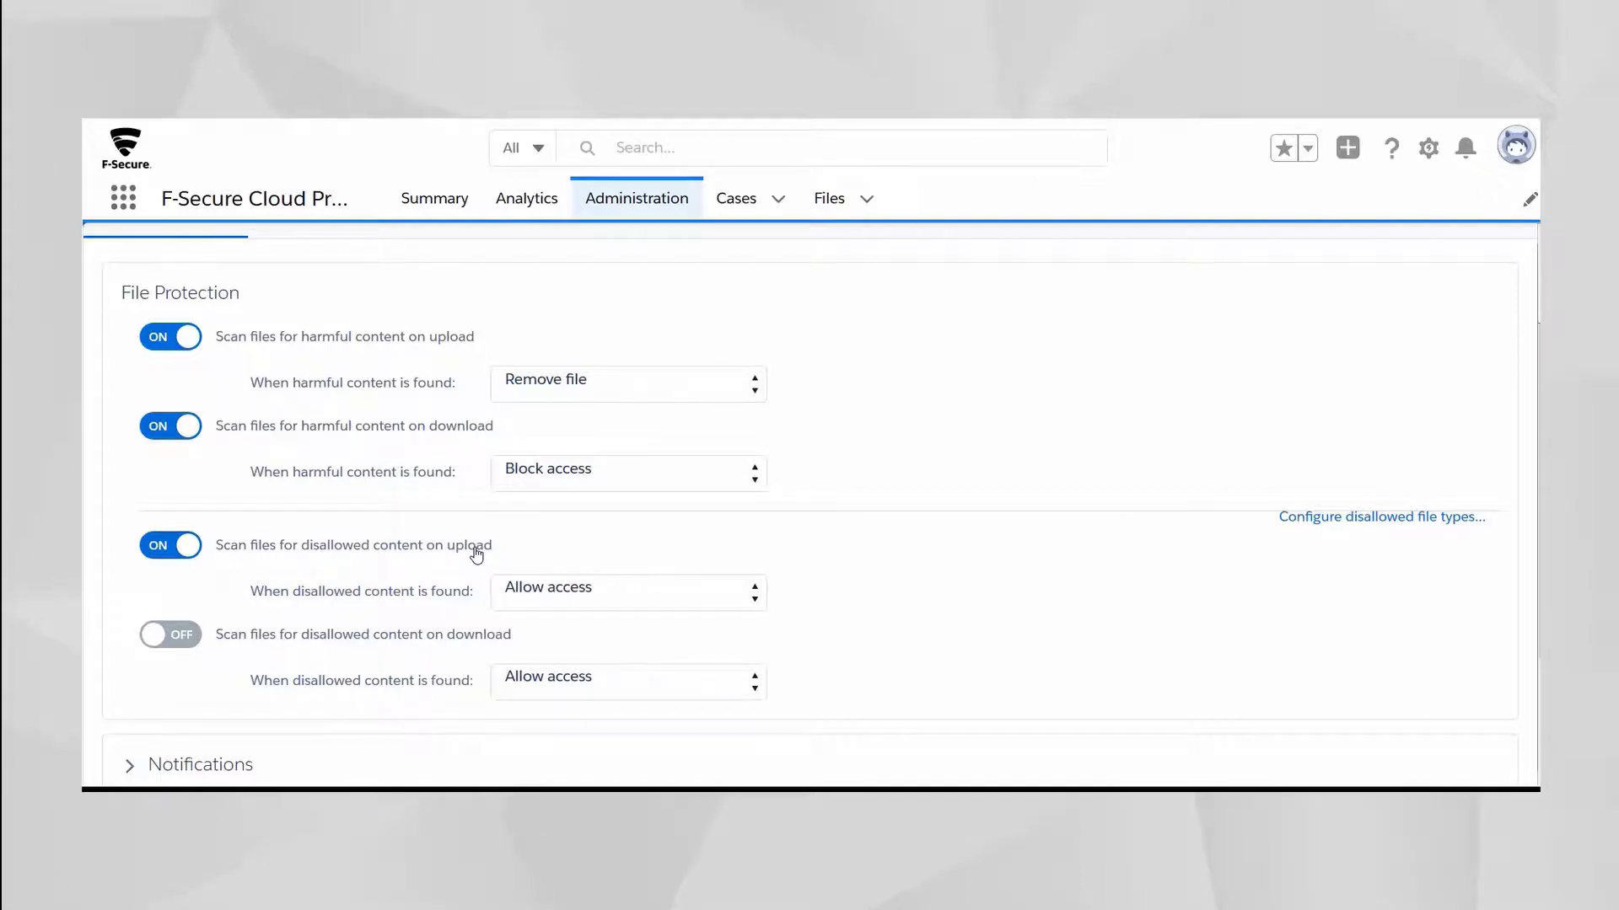
click(596, 587)
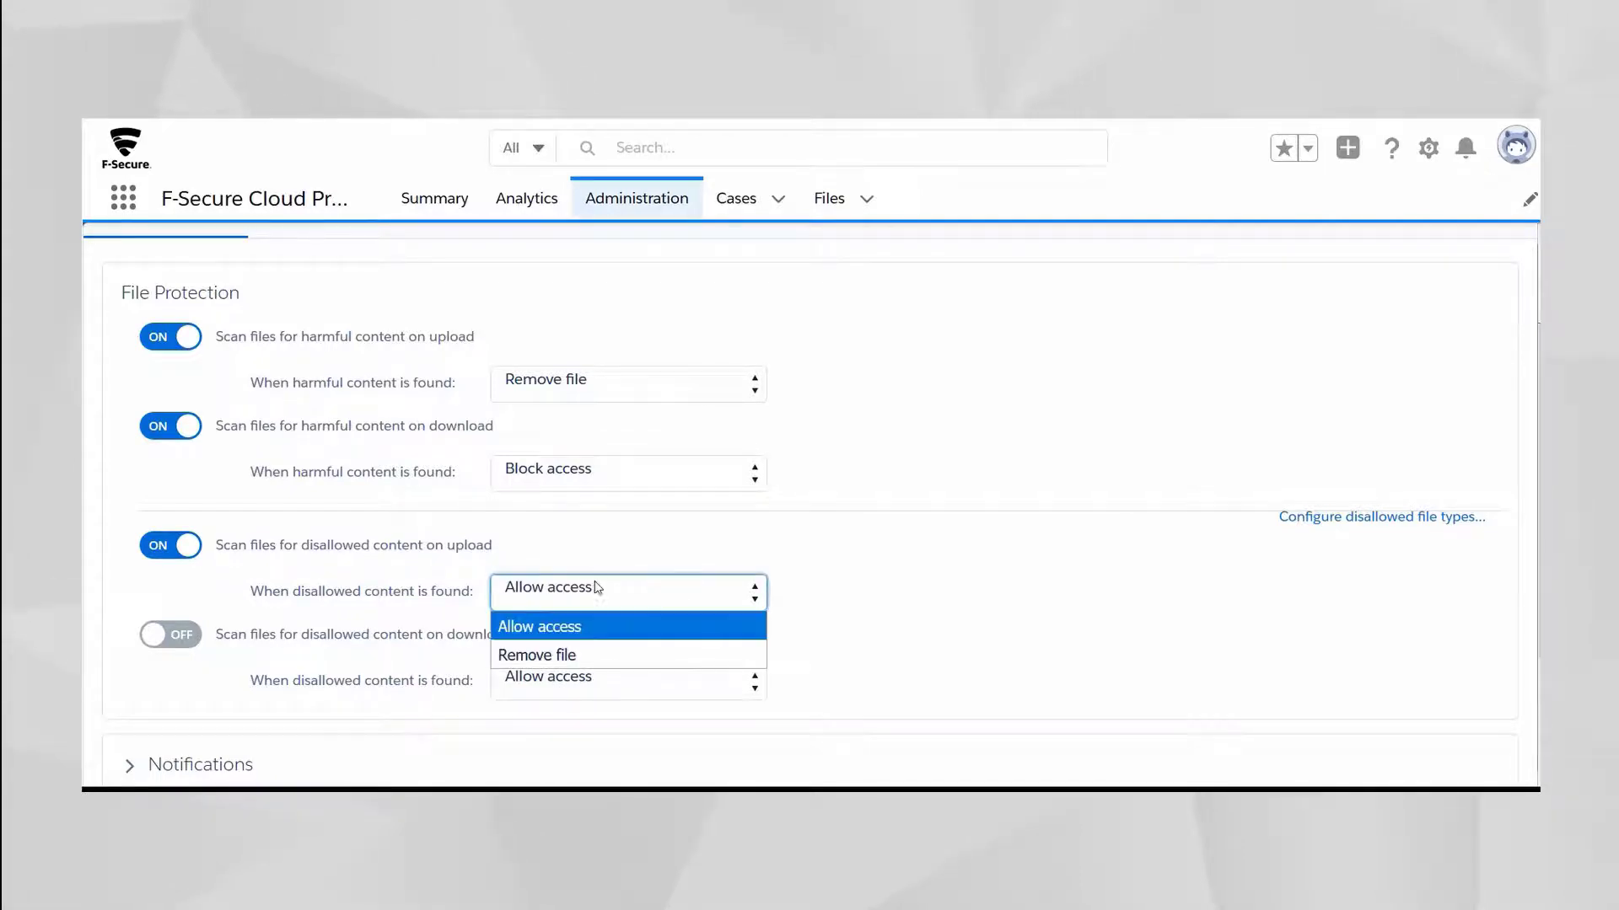
click(591, 651)
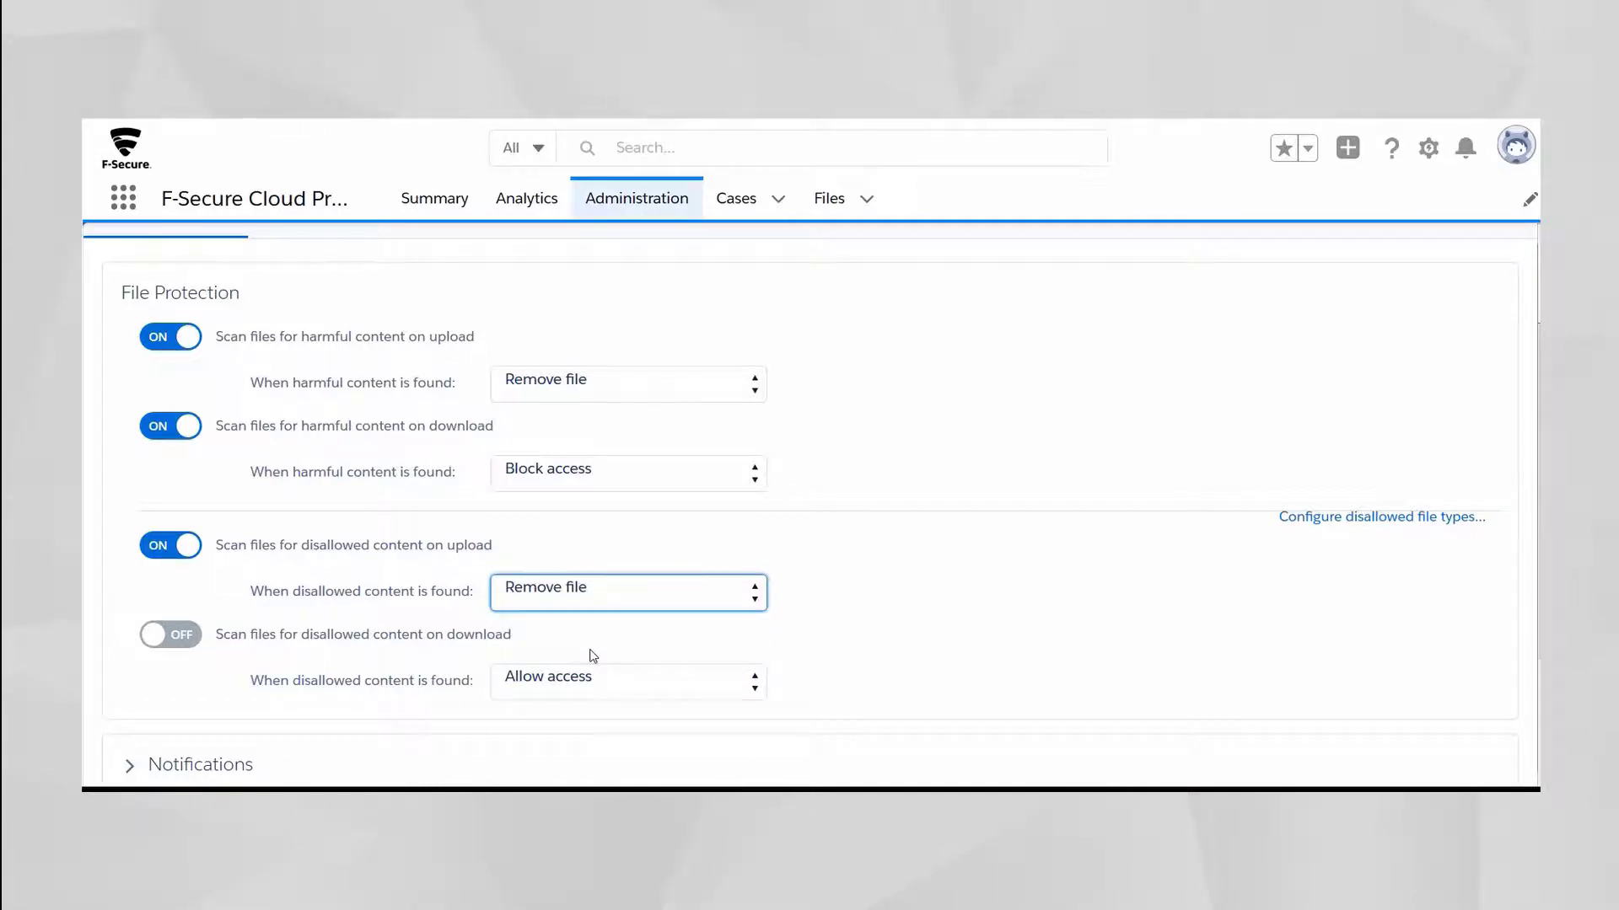
click(181, 634)
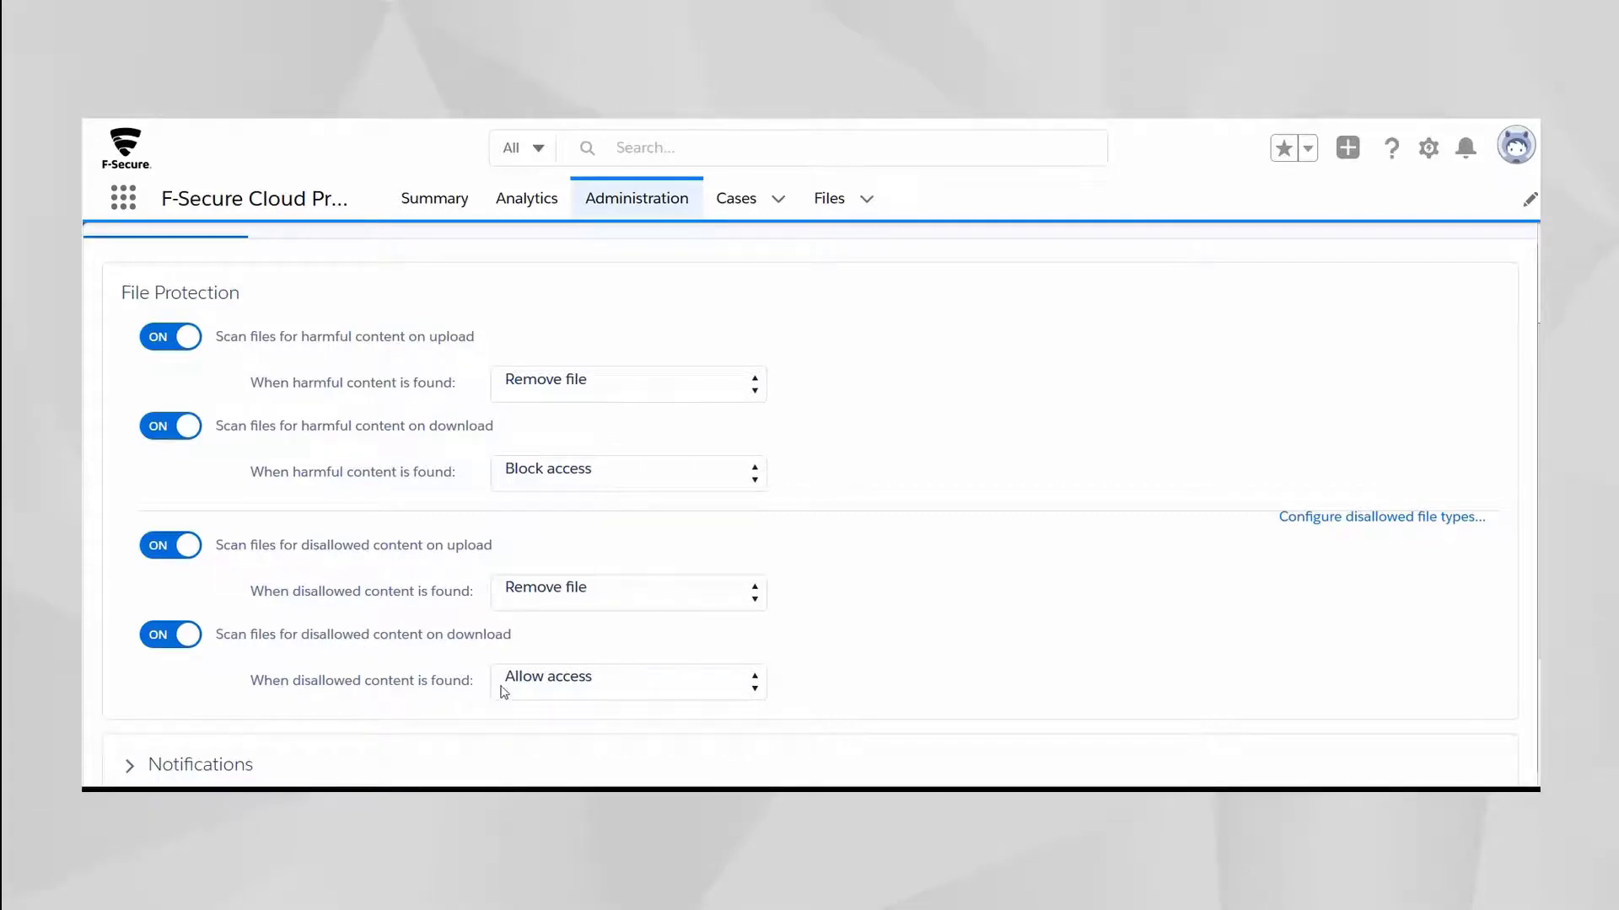
click(621, 686)
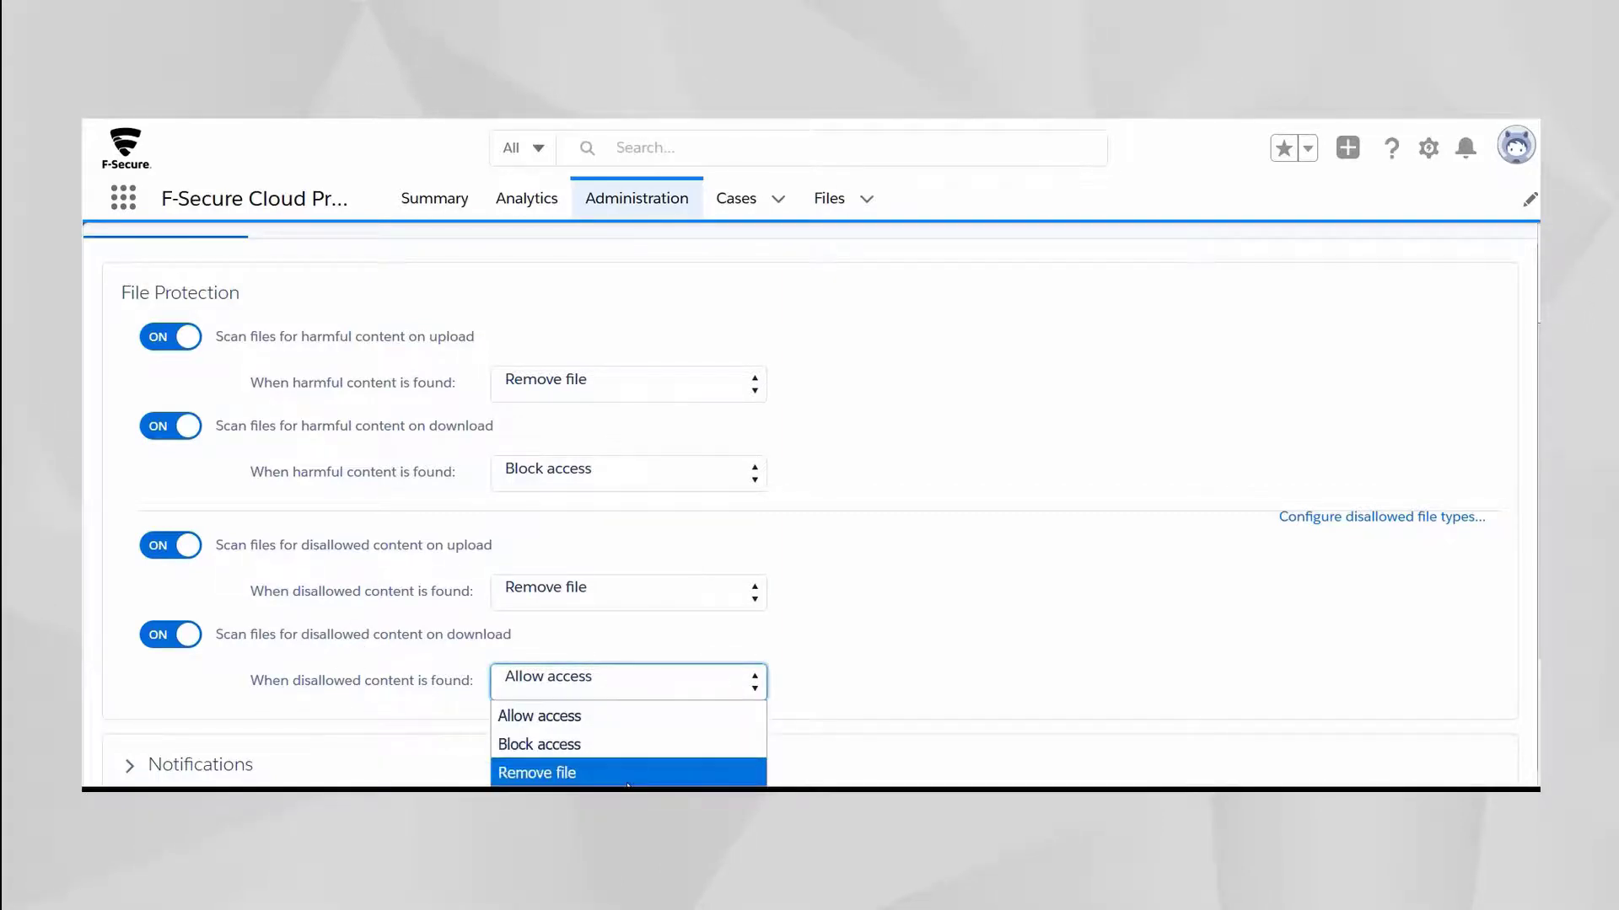
click(634, 751)
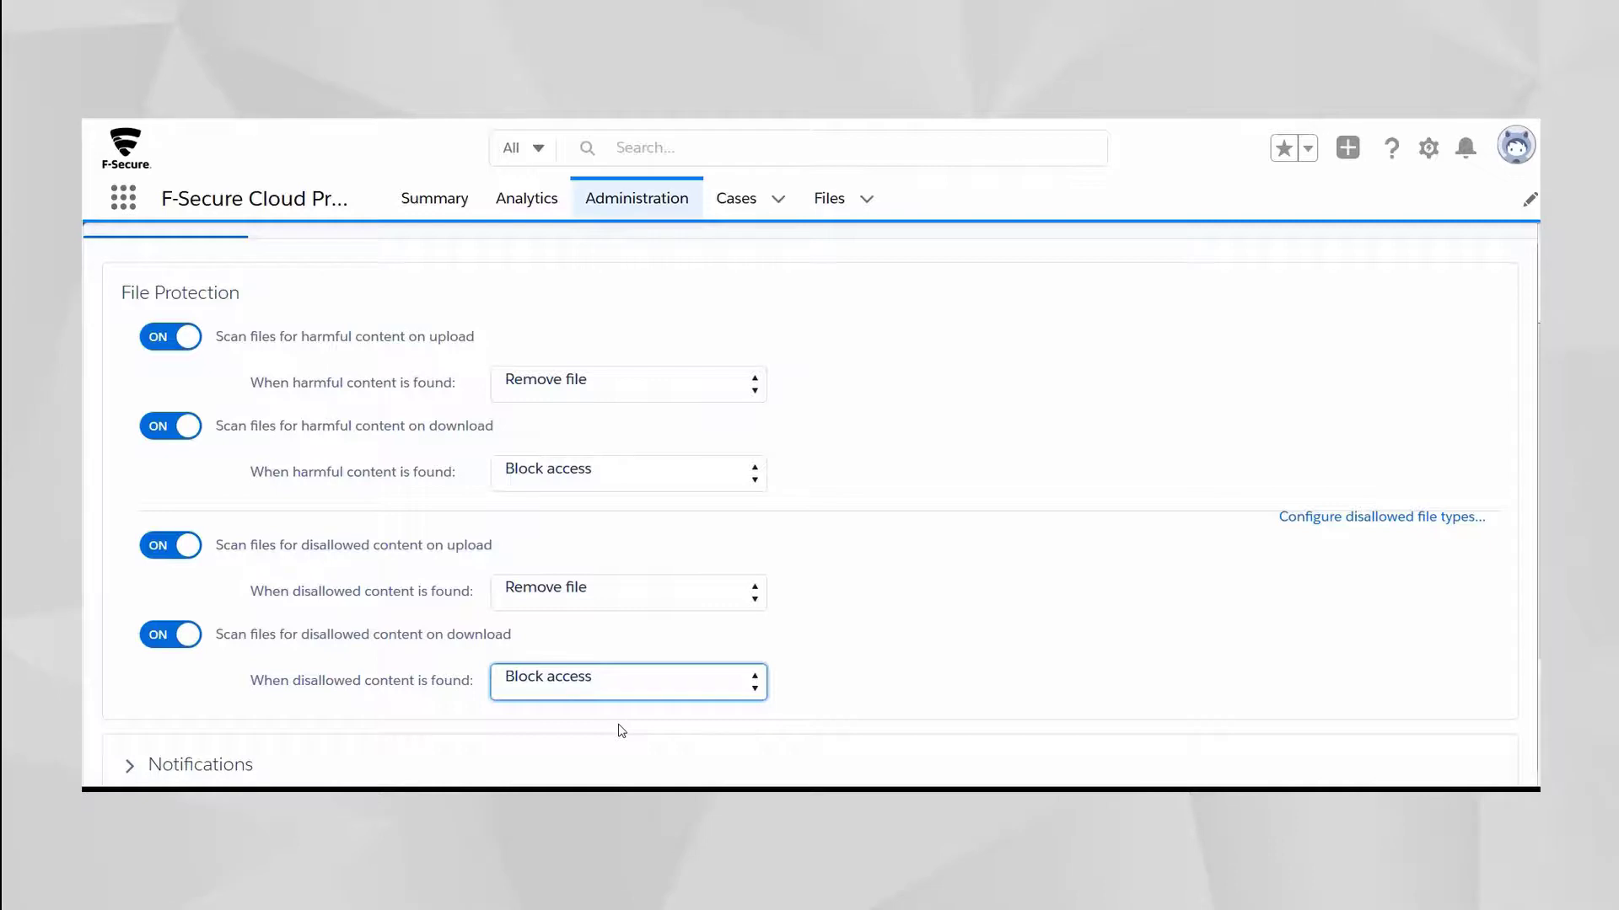
Step: Review the file protection notification options and save the File Protection settings
scroll(619, 730, down, 2)
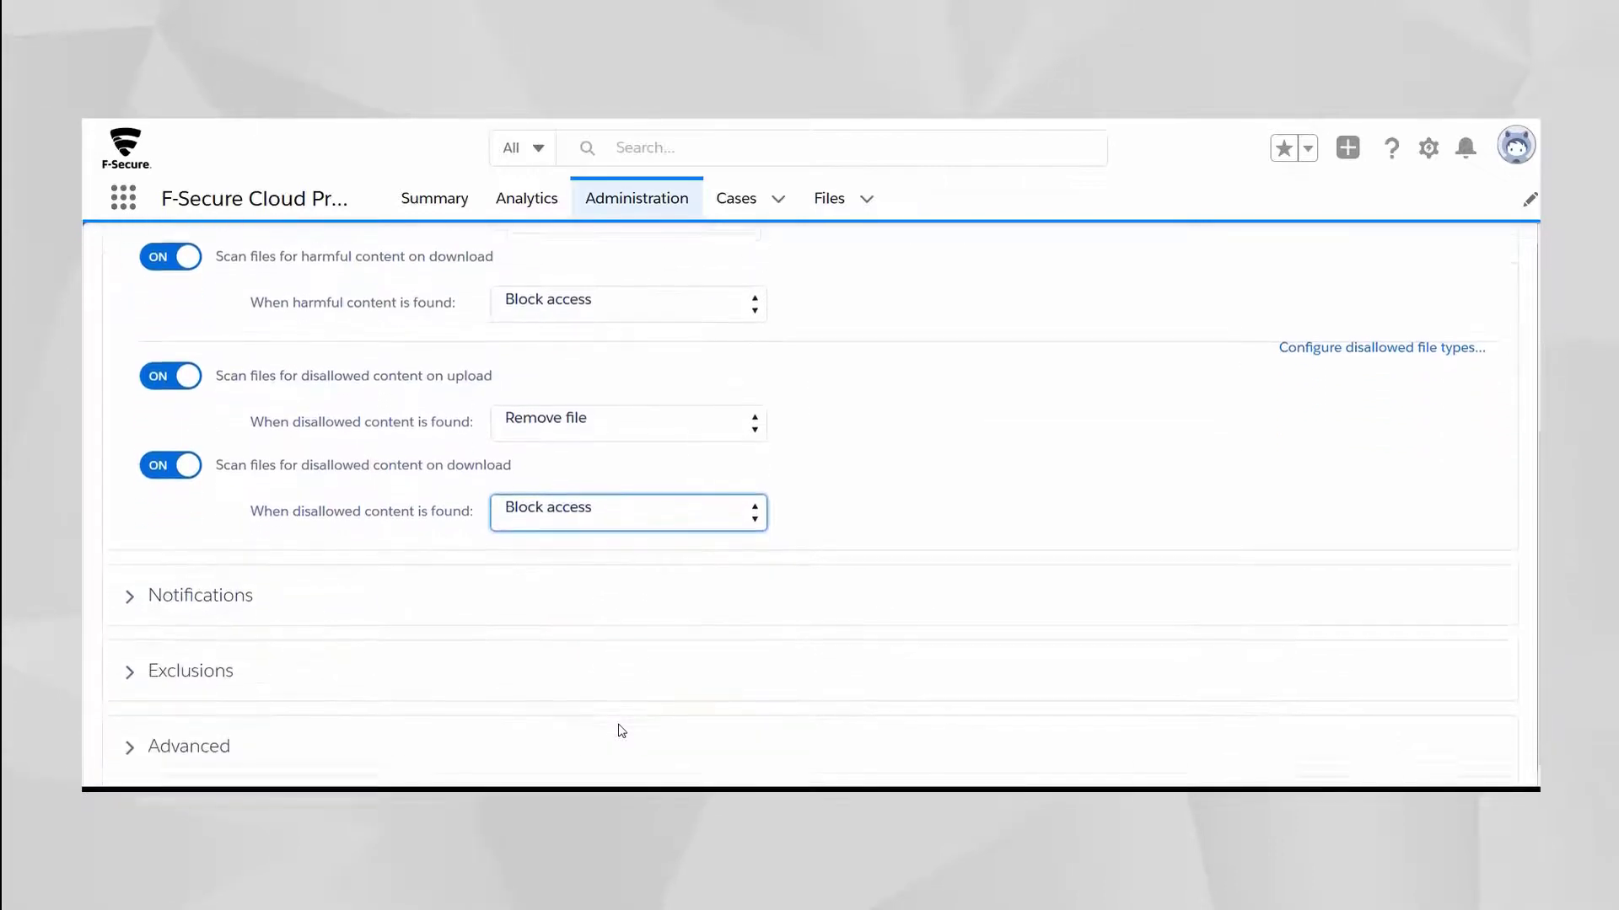
click(132, 595)
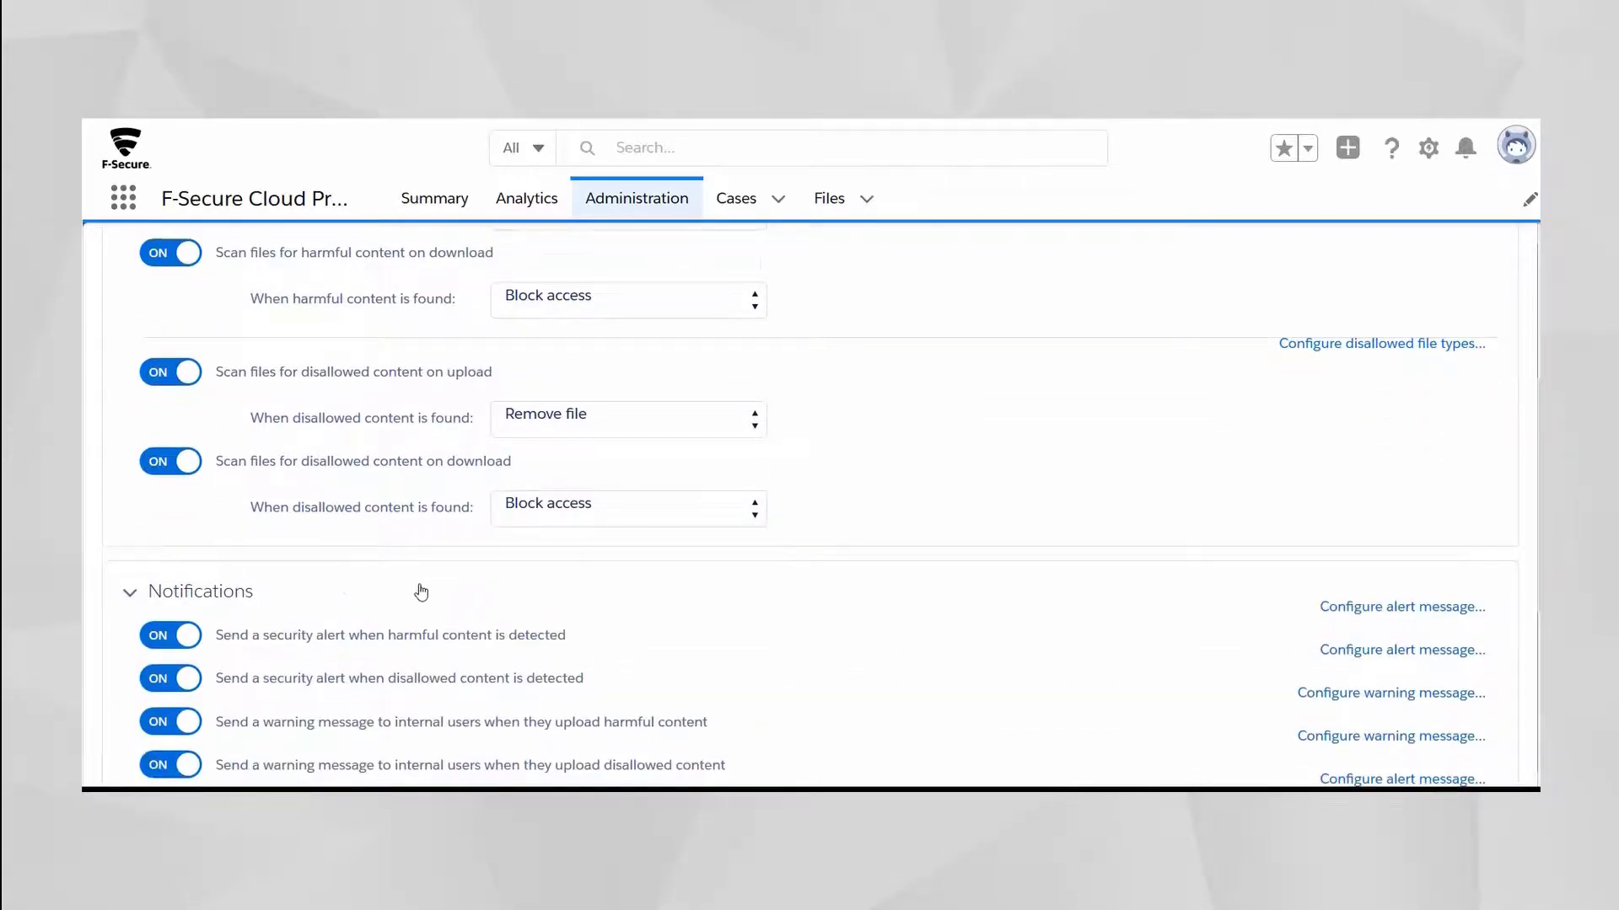
scroll(419, 589, down, 3)
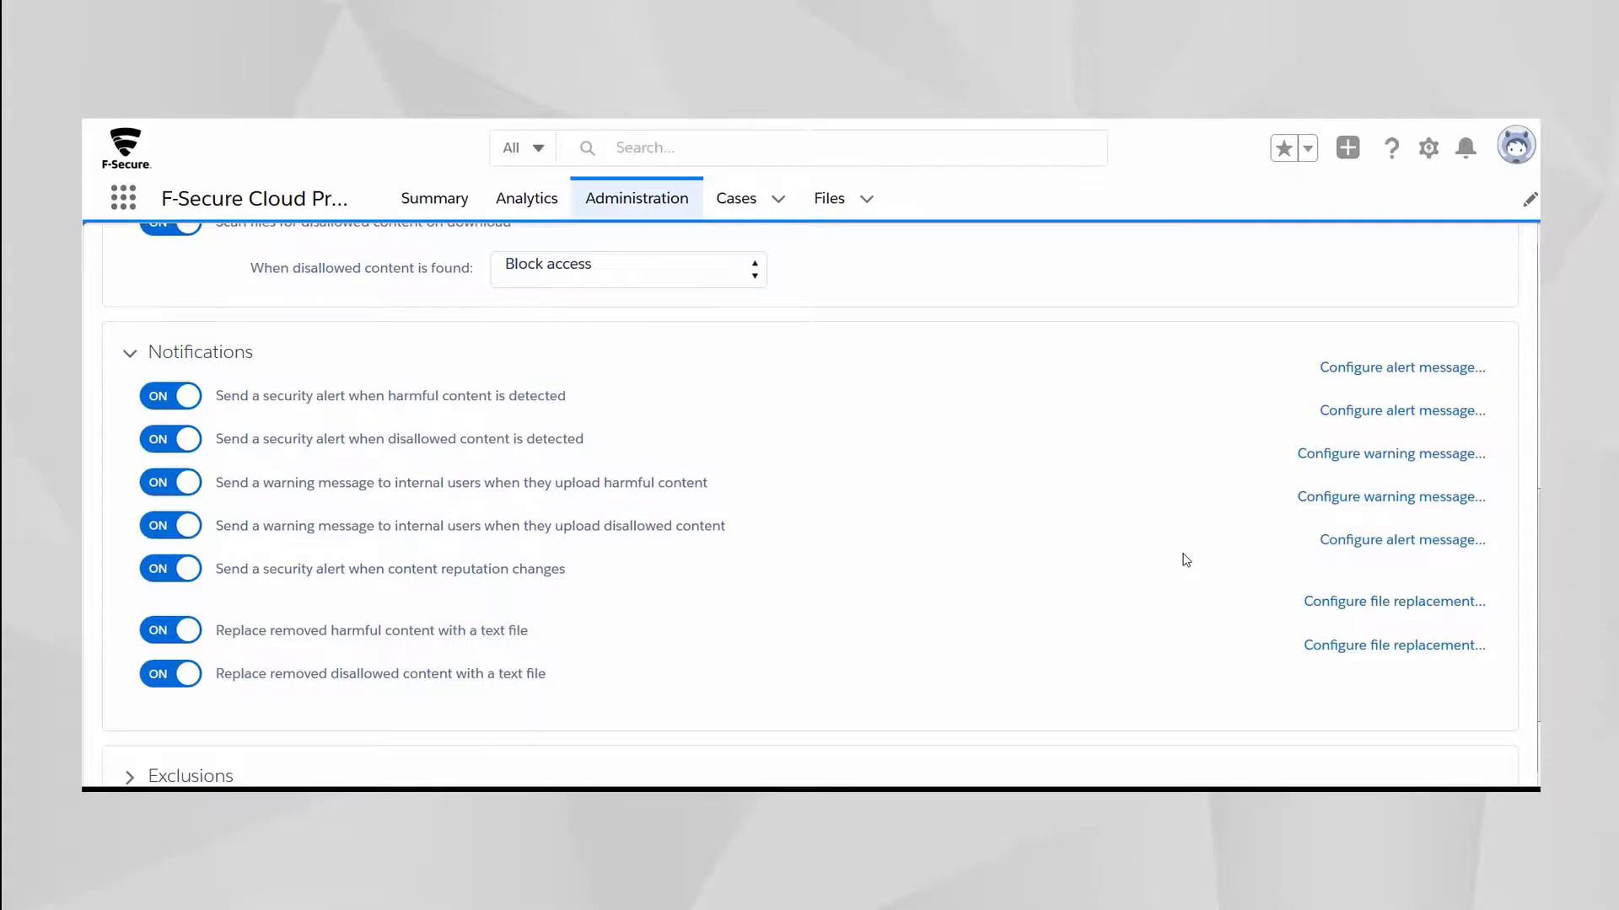
scroll(1185, 560, up, 6)
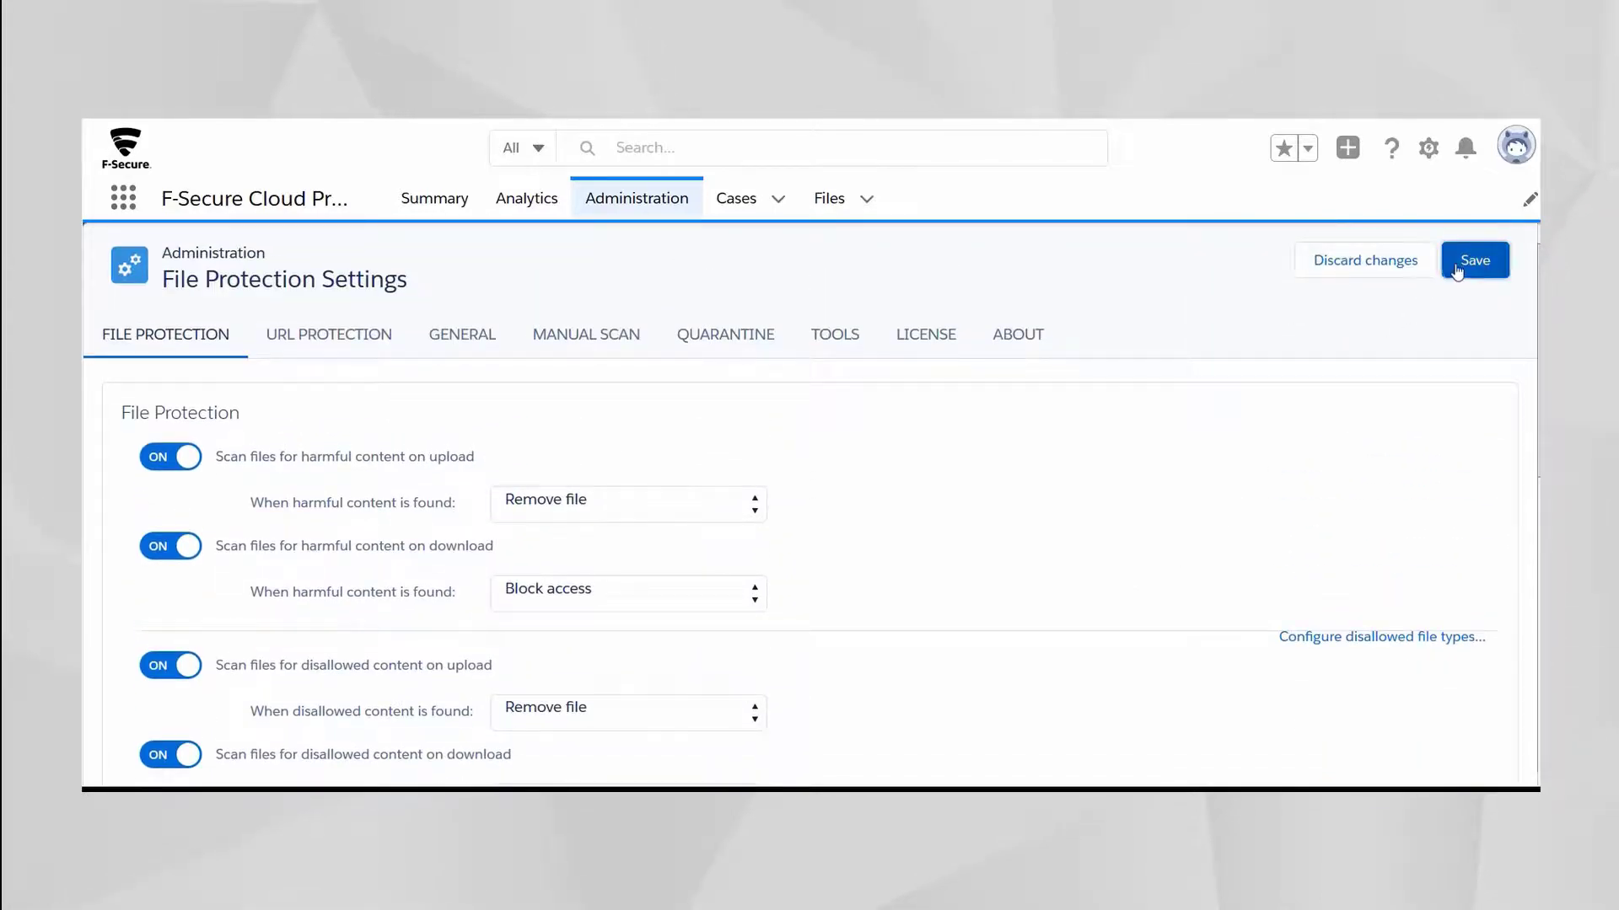
click(1456, 268)
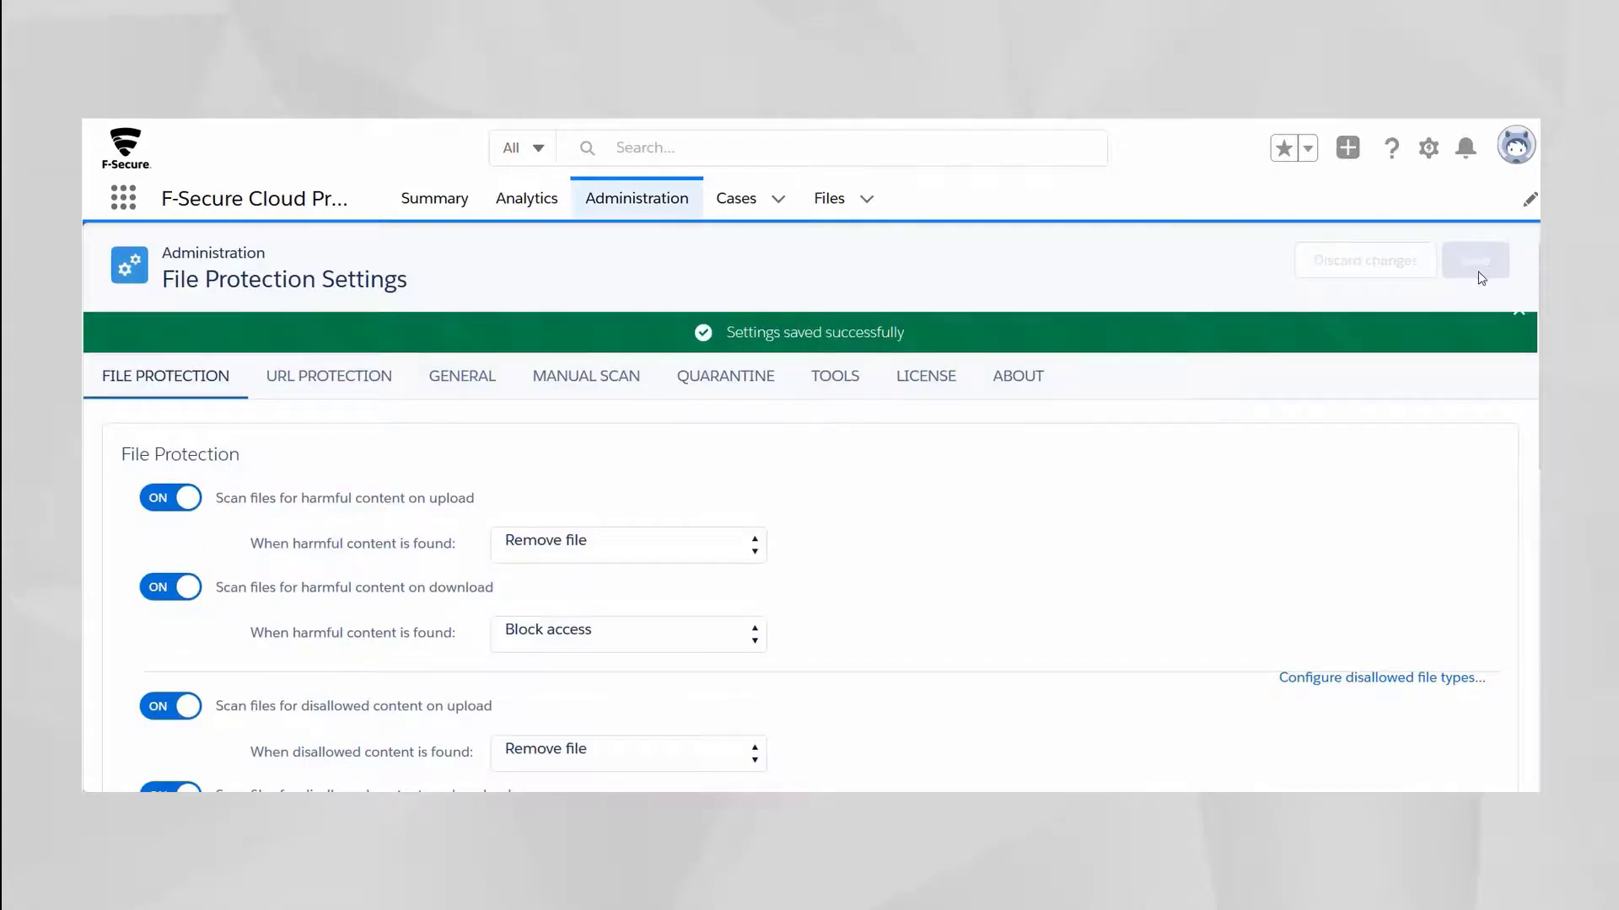
Step: In the URL Protection settings, enable the URL reputation check and set harmful URLs to Block access
click(329, 380)
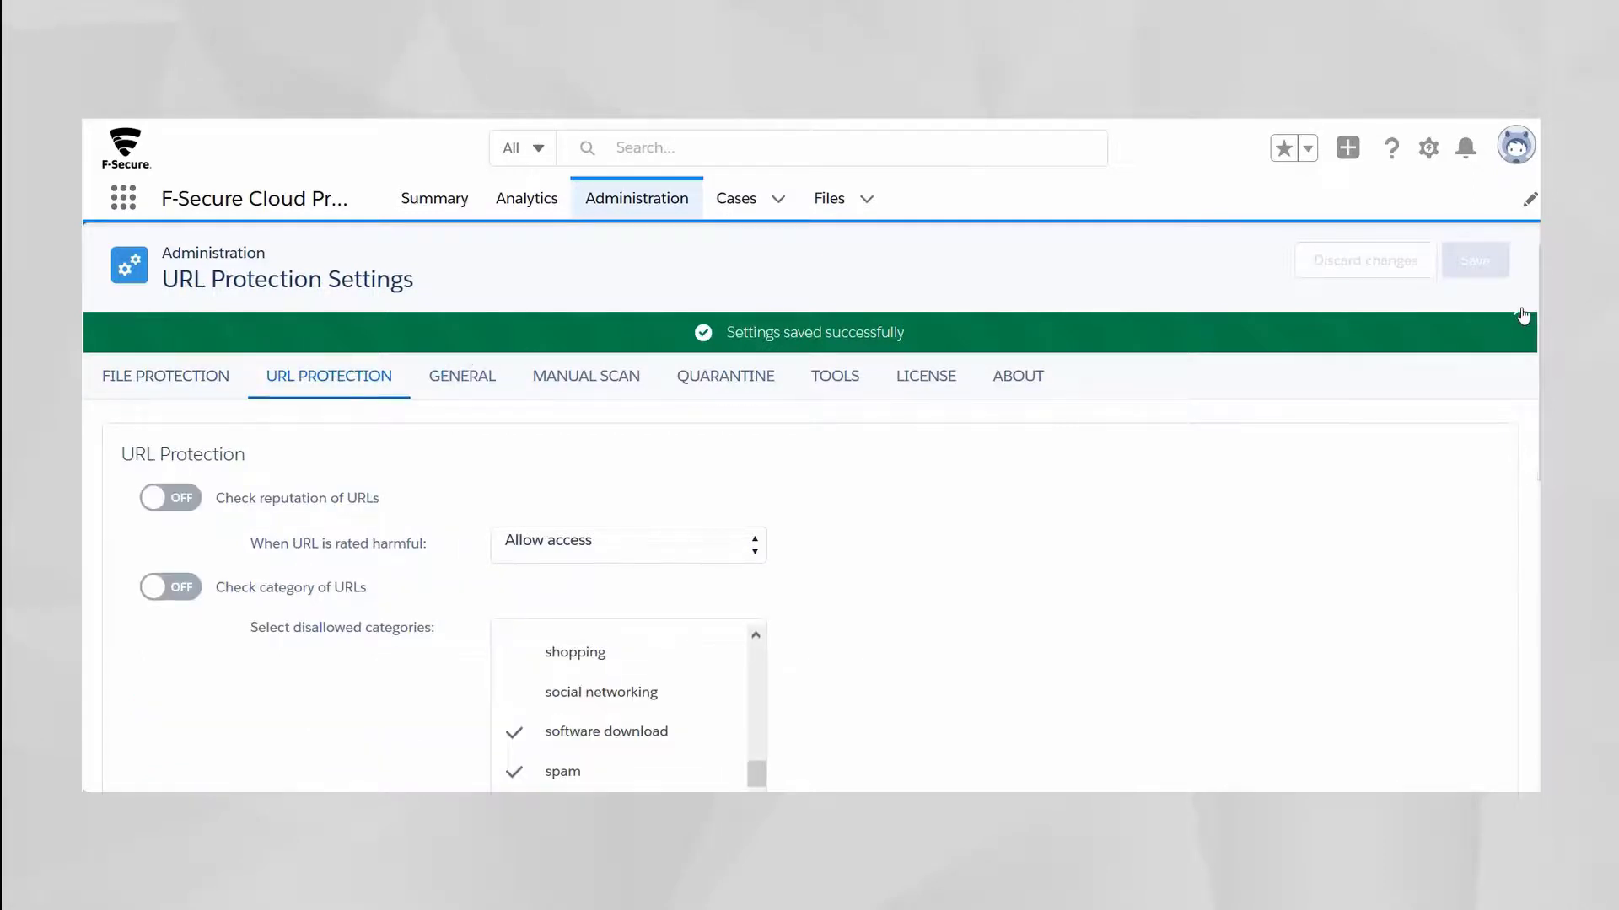
click(1519, 311)
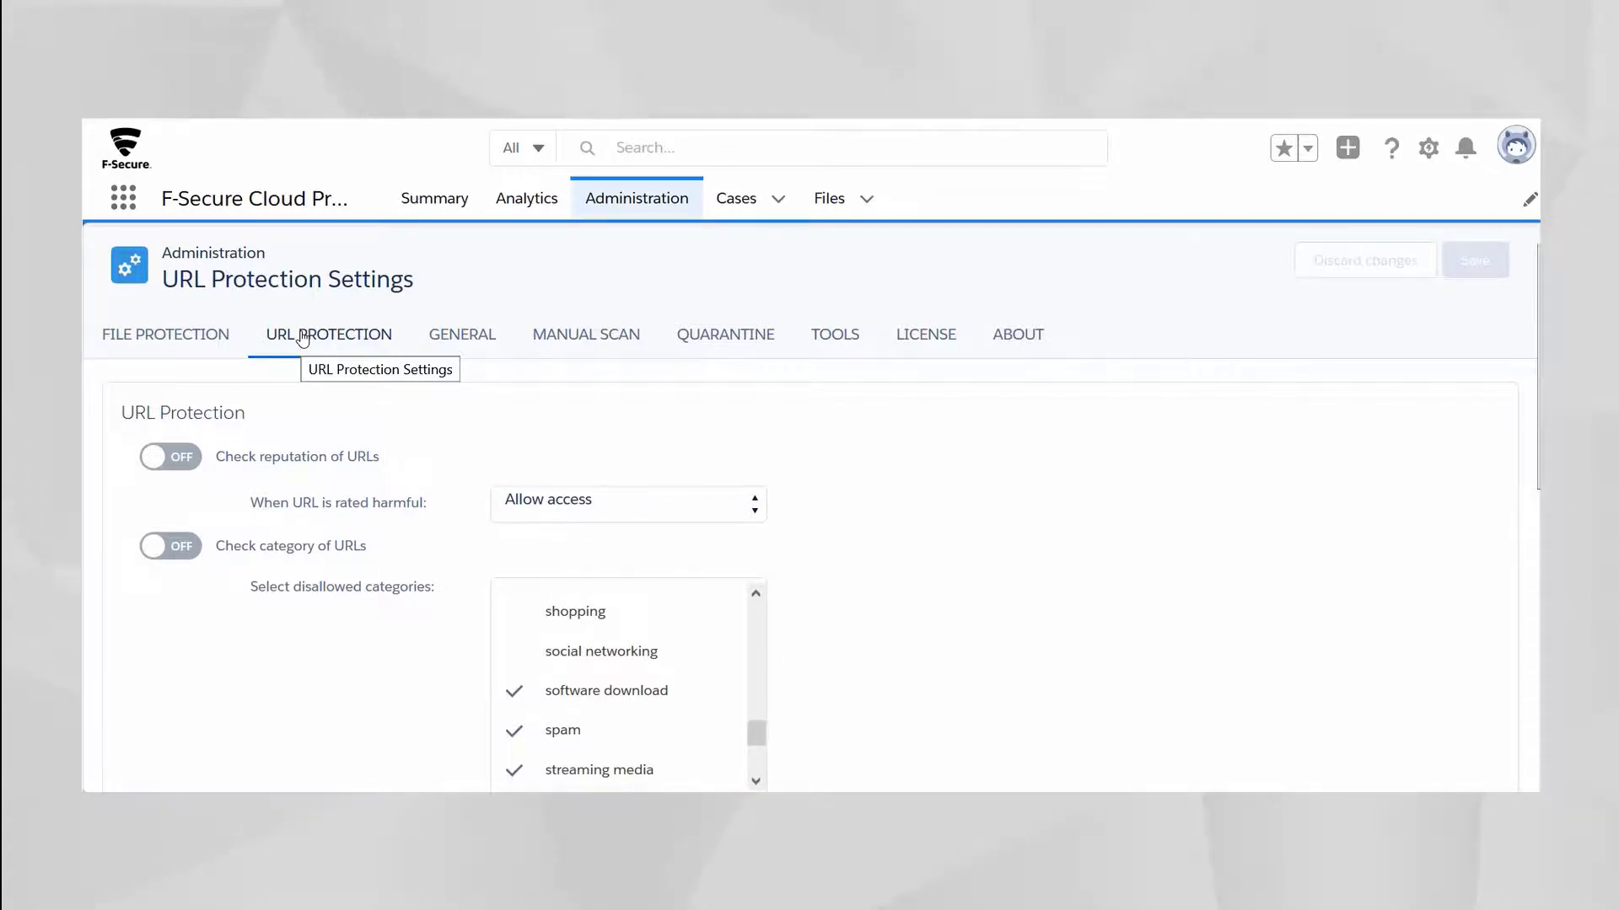
scroll(303, 337, down, 2)
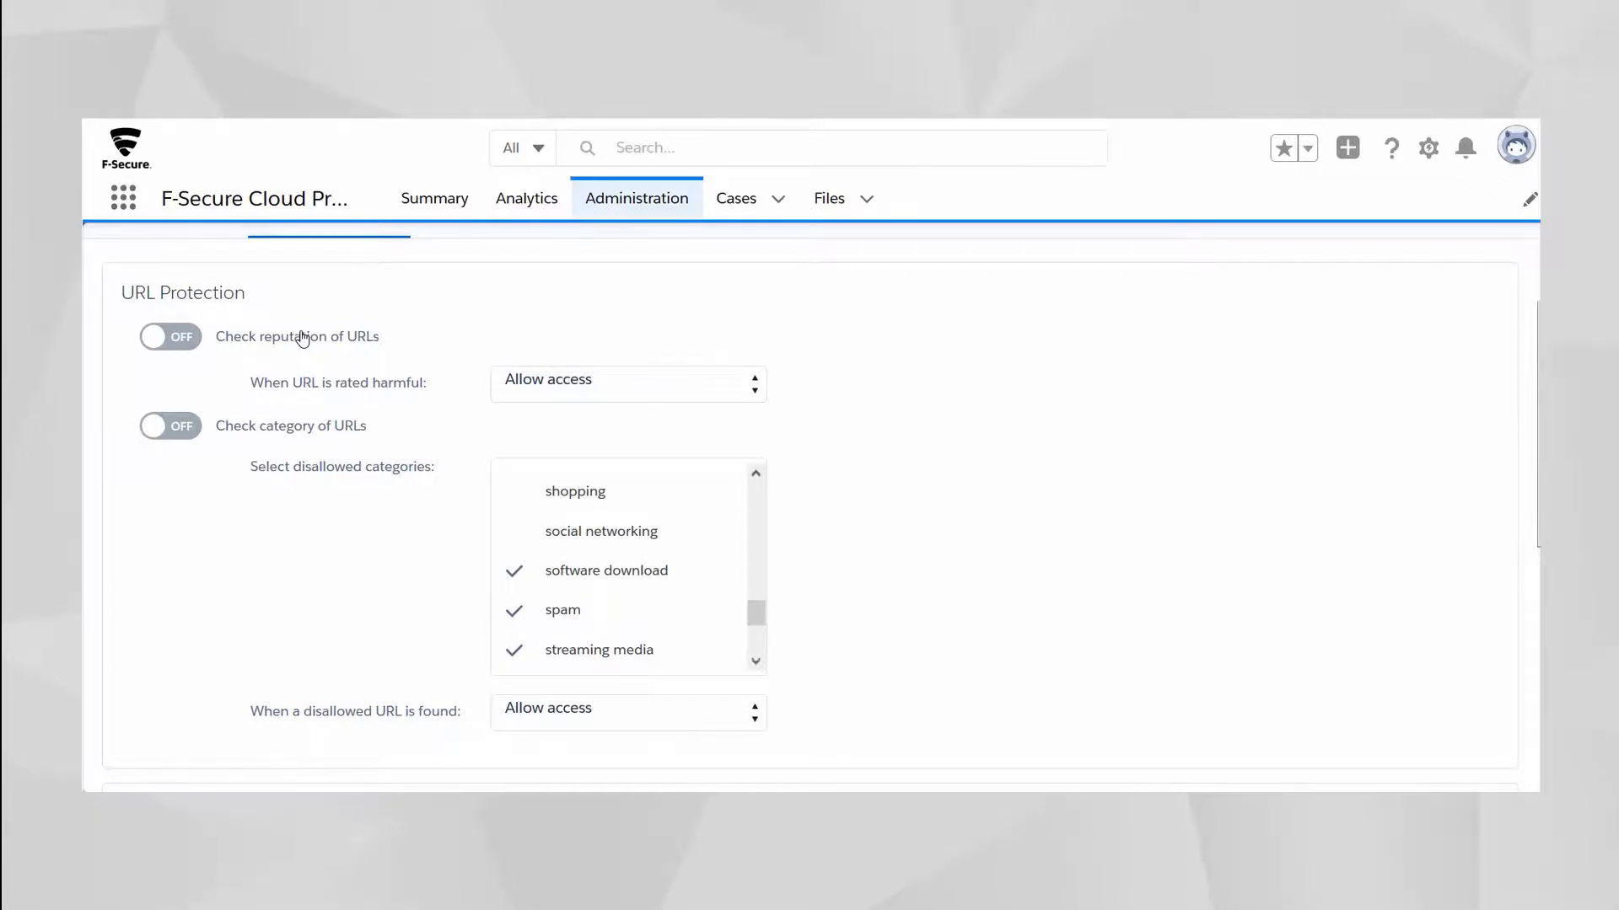
click(185, 335)
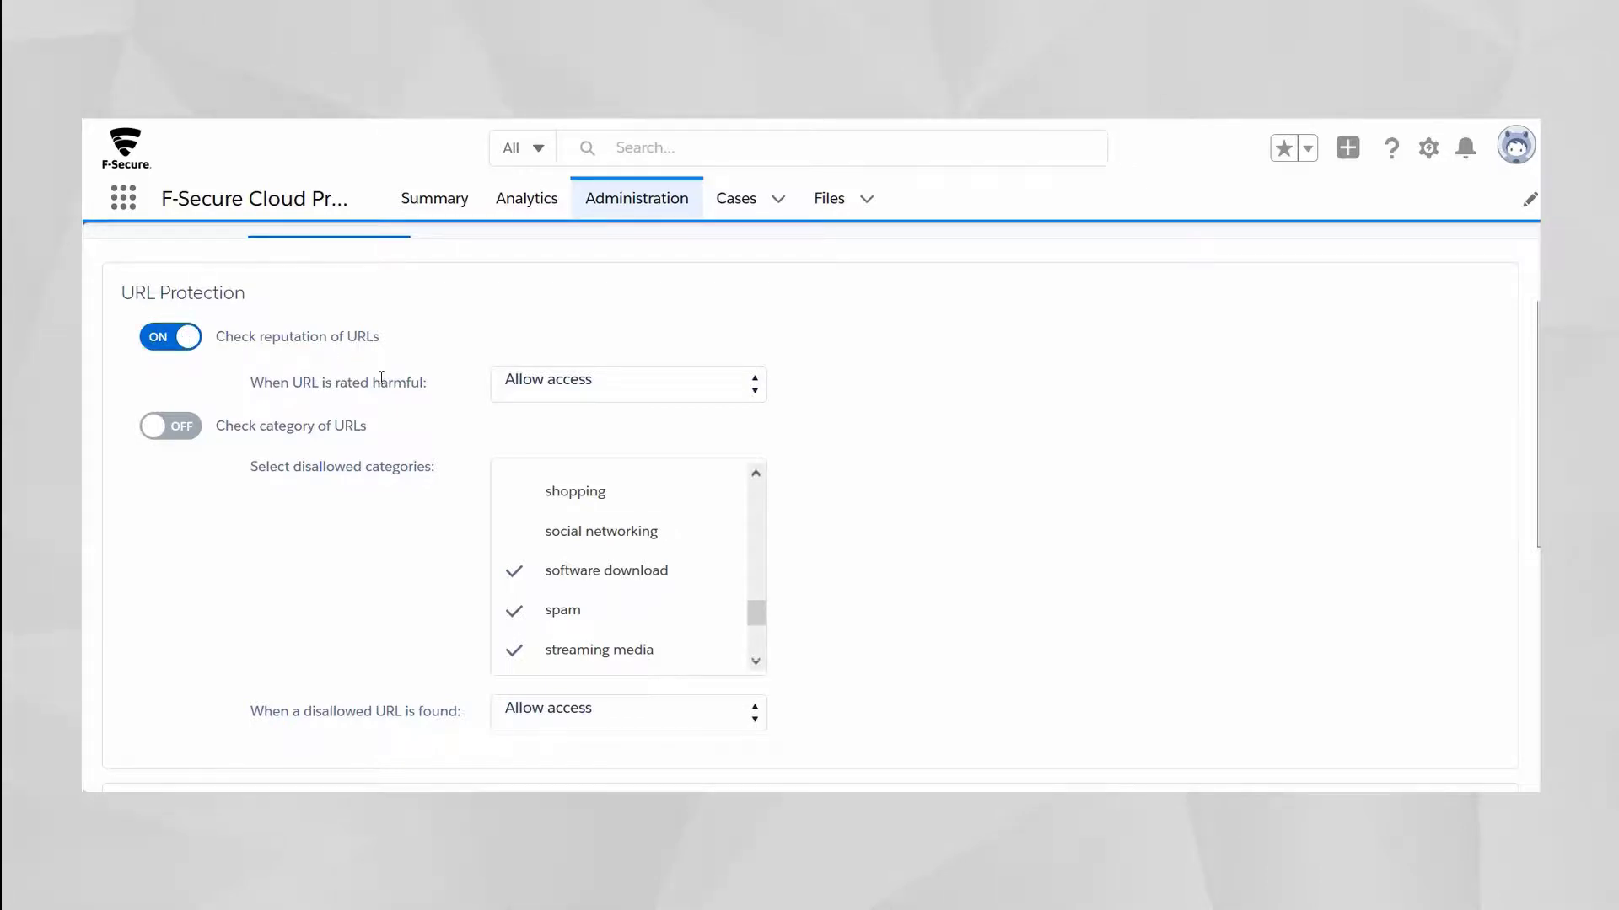
click(610, 379)
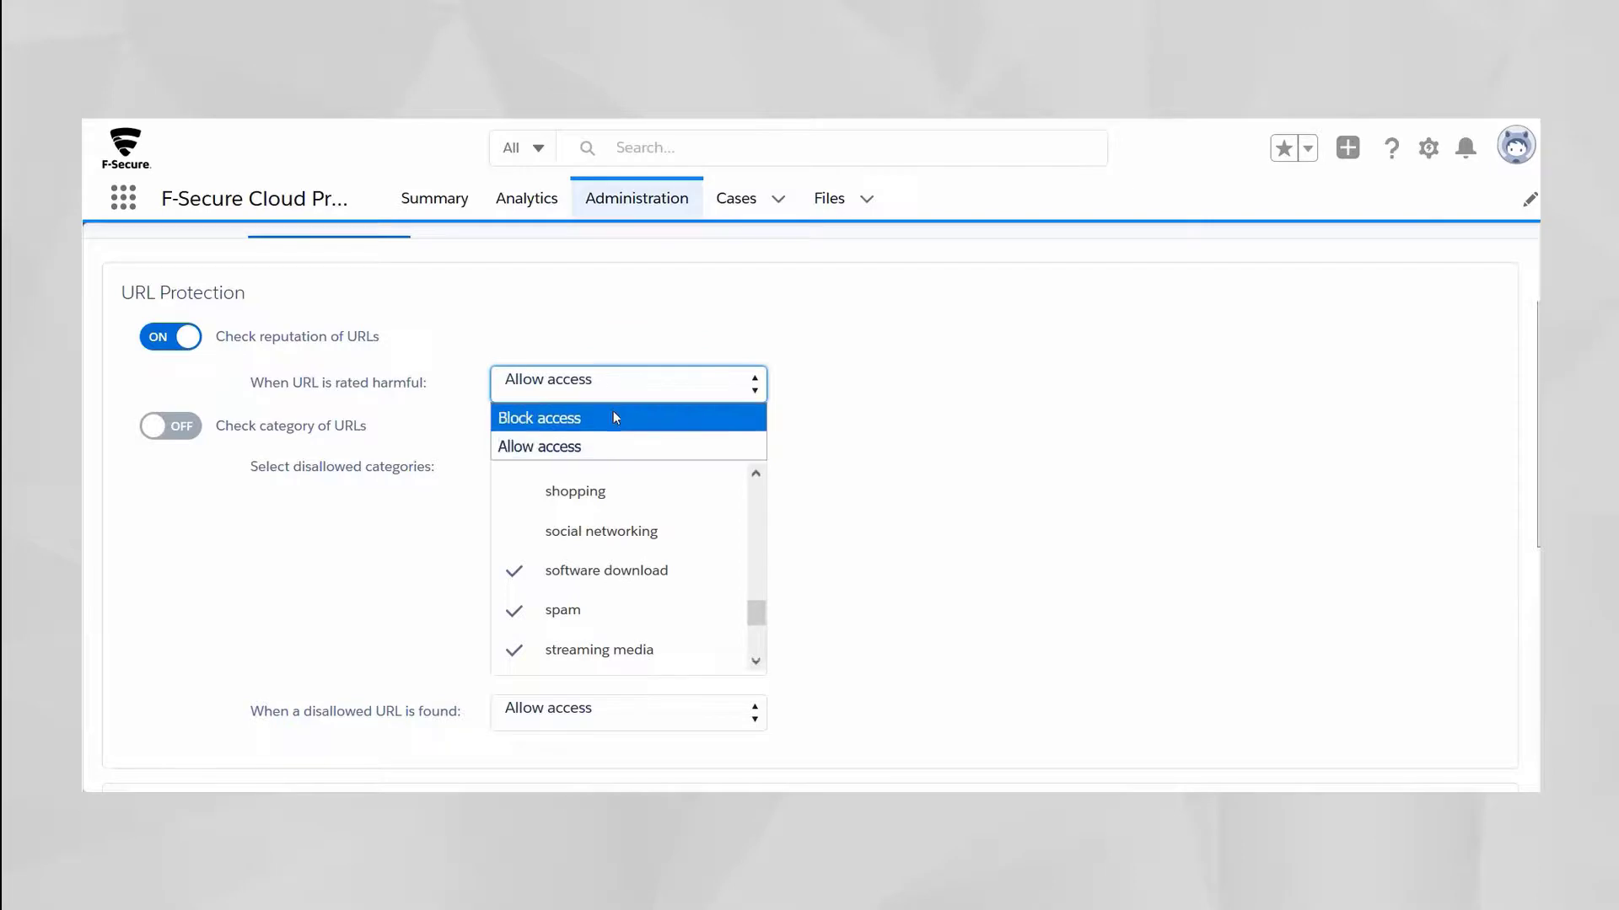
click(613, 413)
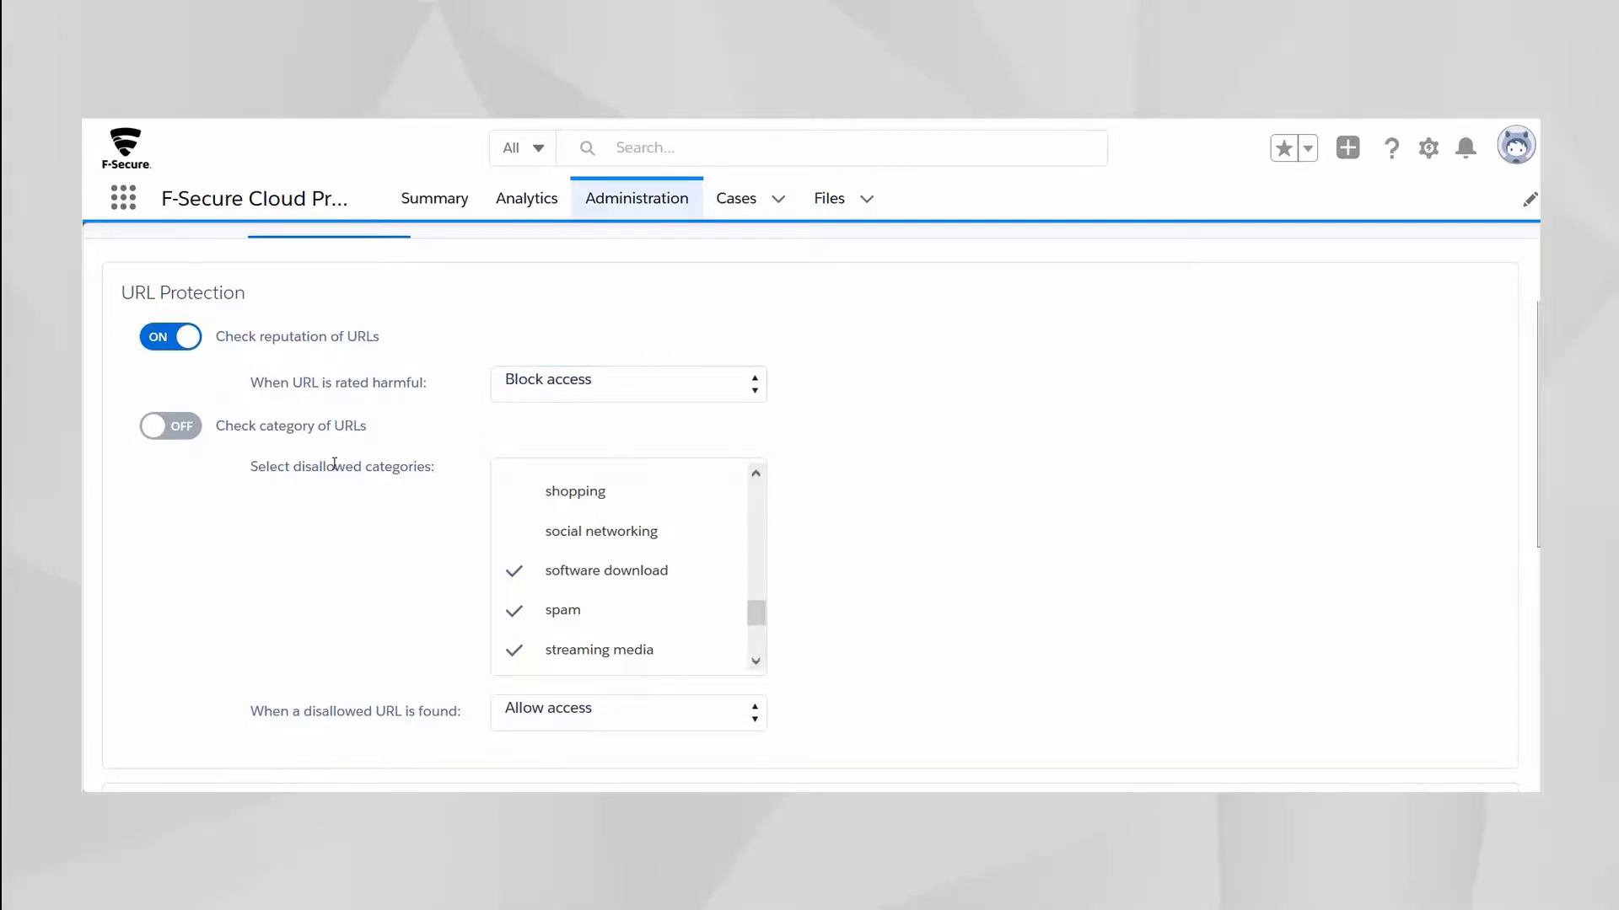
Step: Enable the URL category check, review the disallowed categories, and set disallowed URLs to Block access
click(171, 430)
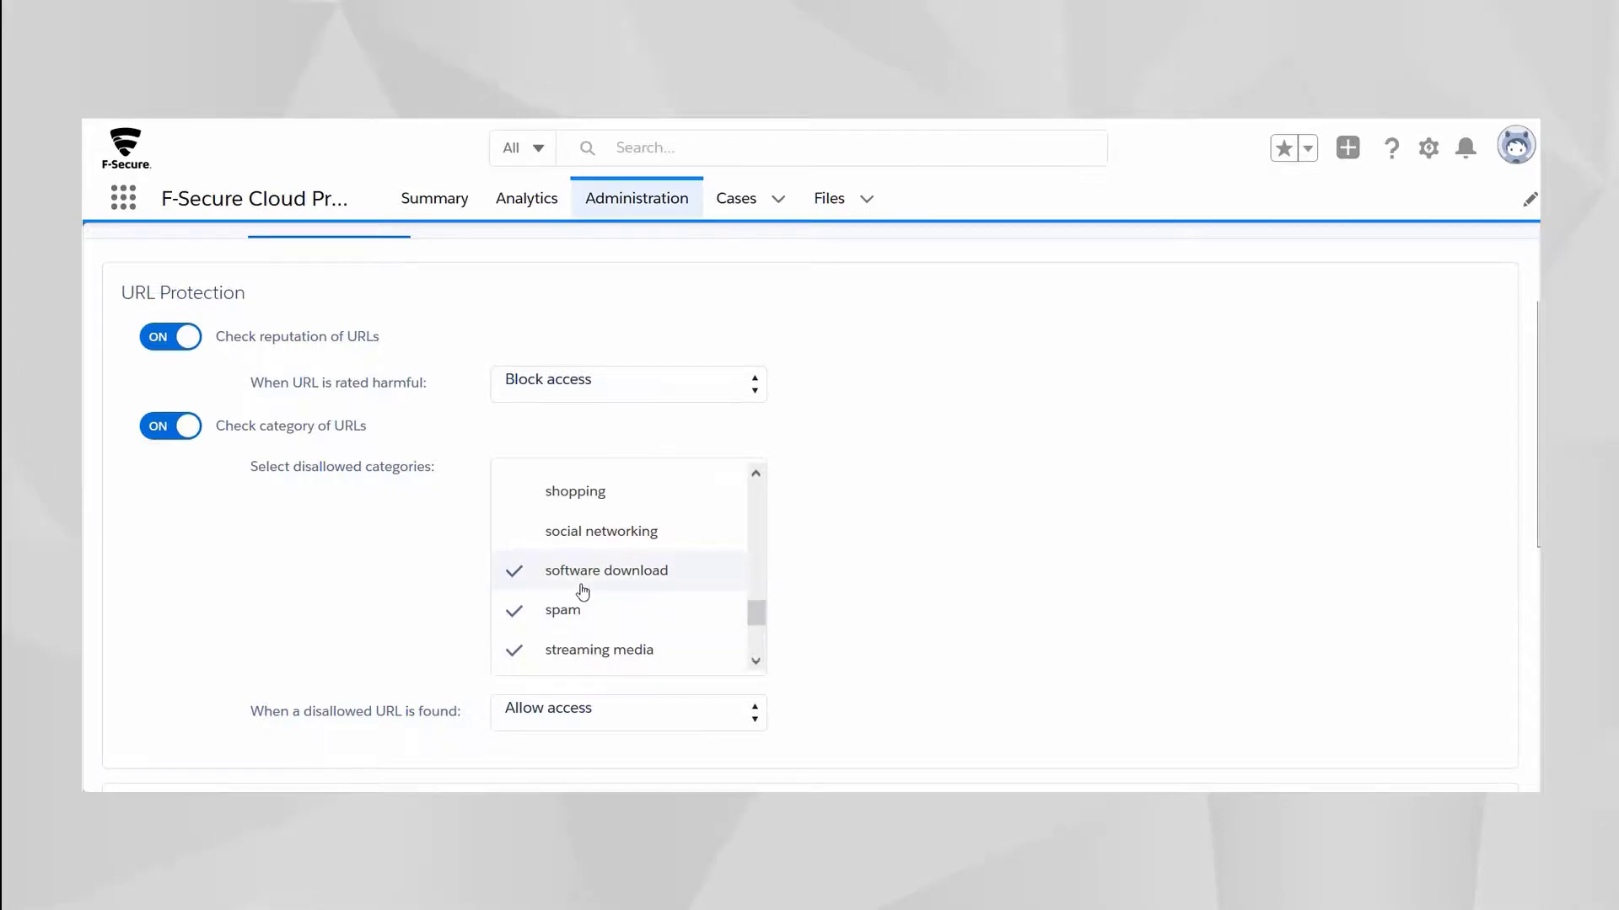
scroll(582, 590, up, 5)
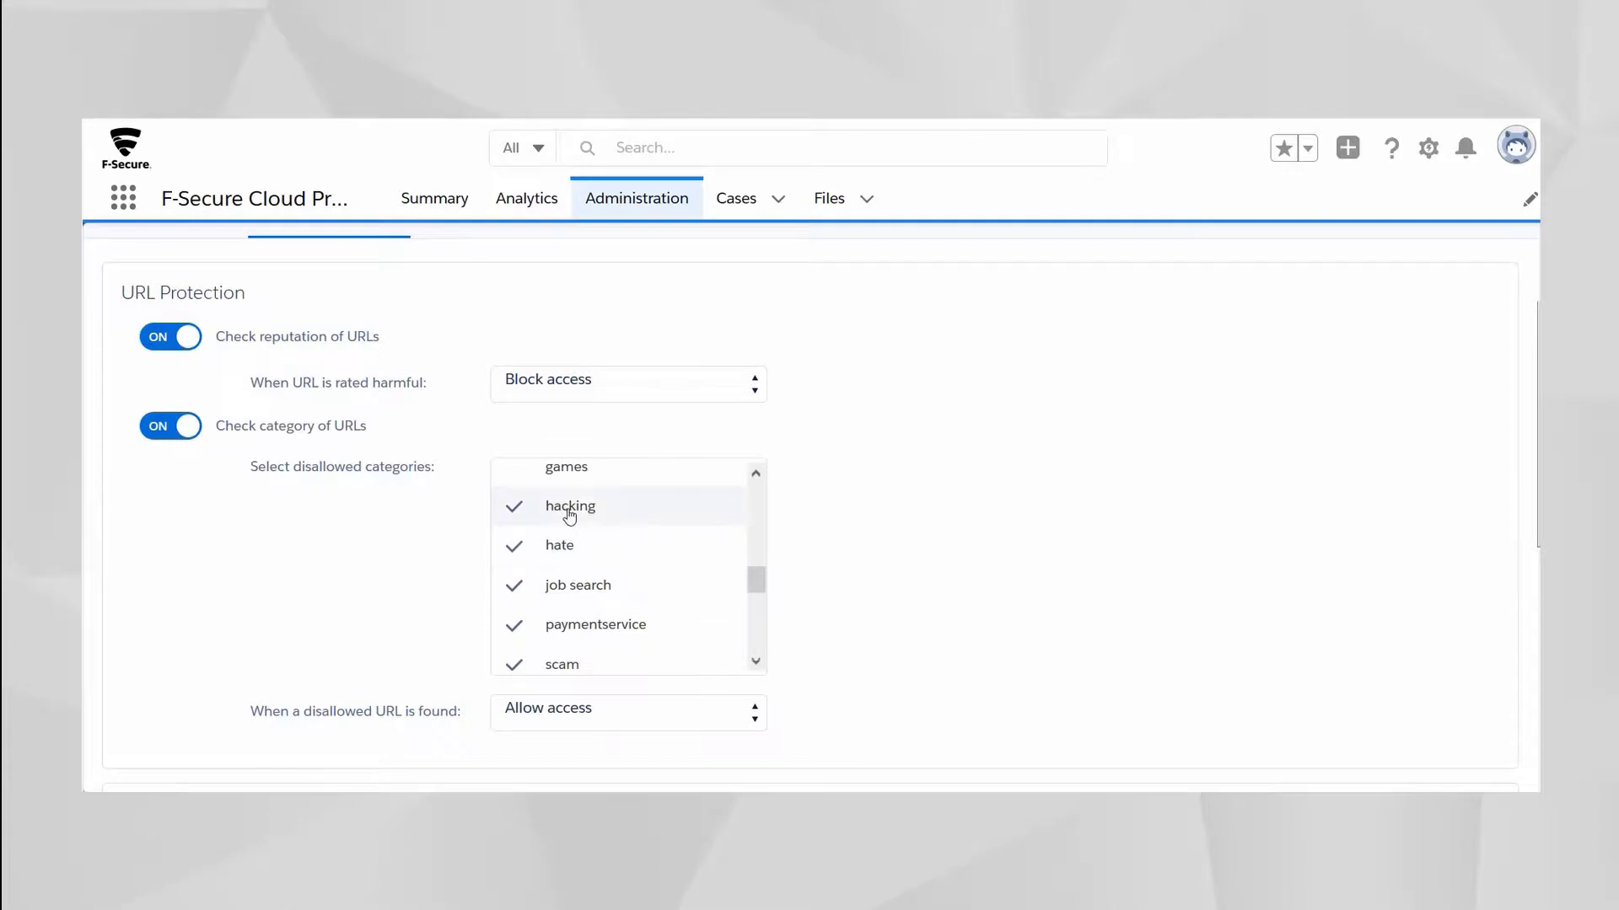
scroll(450, 561, down, 2)
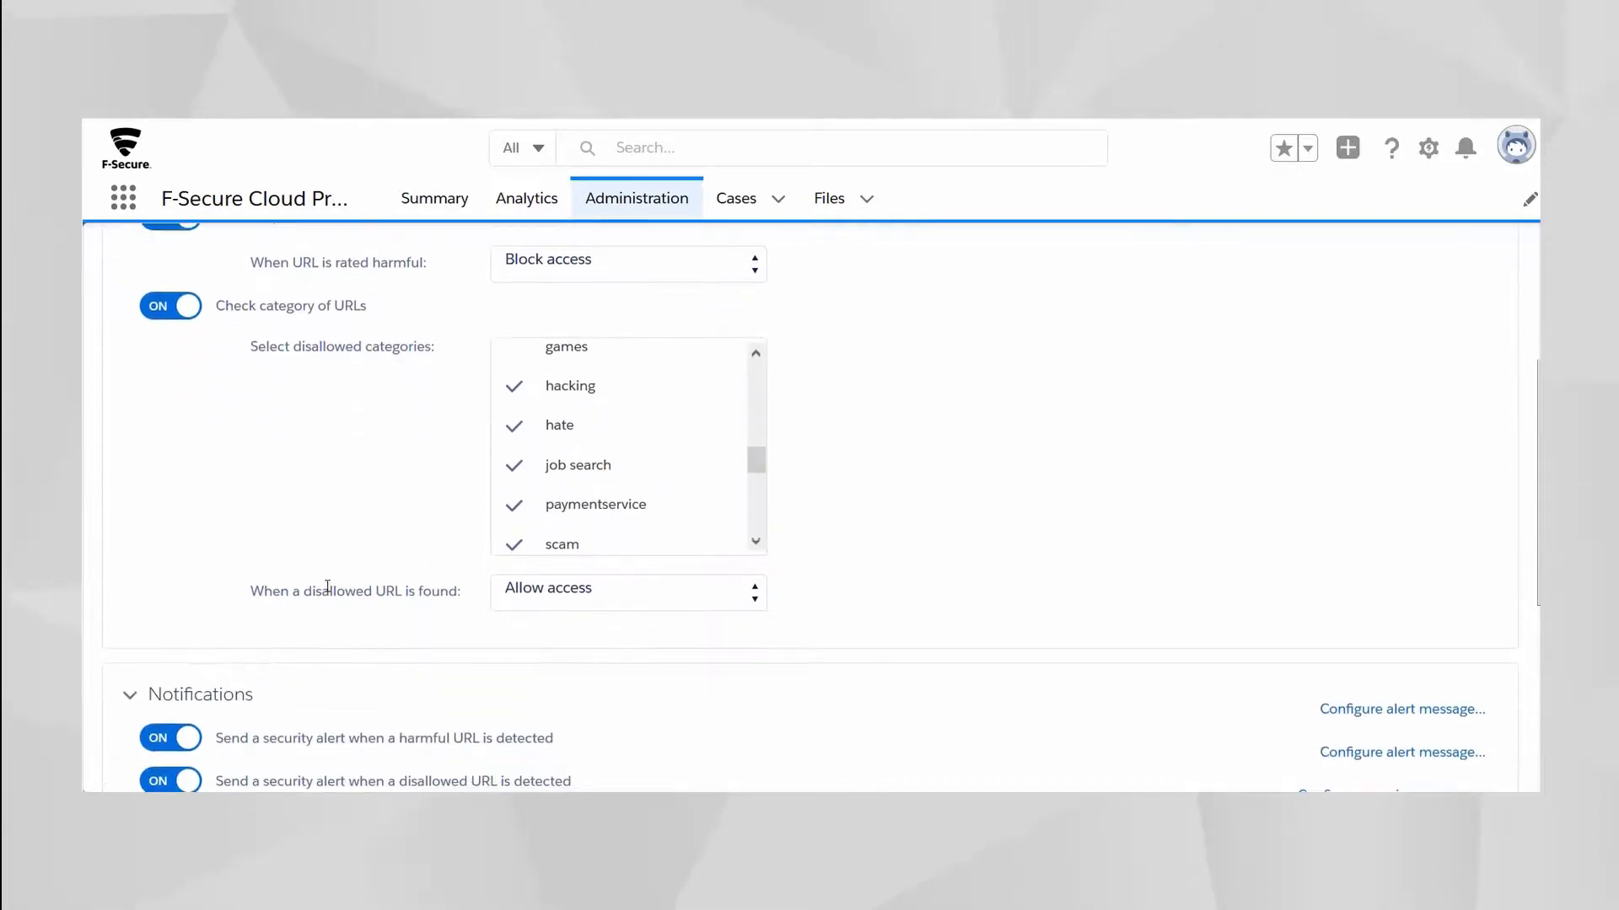
click(566, 598)
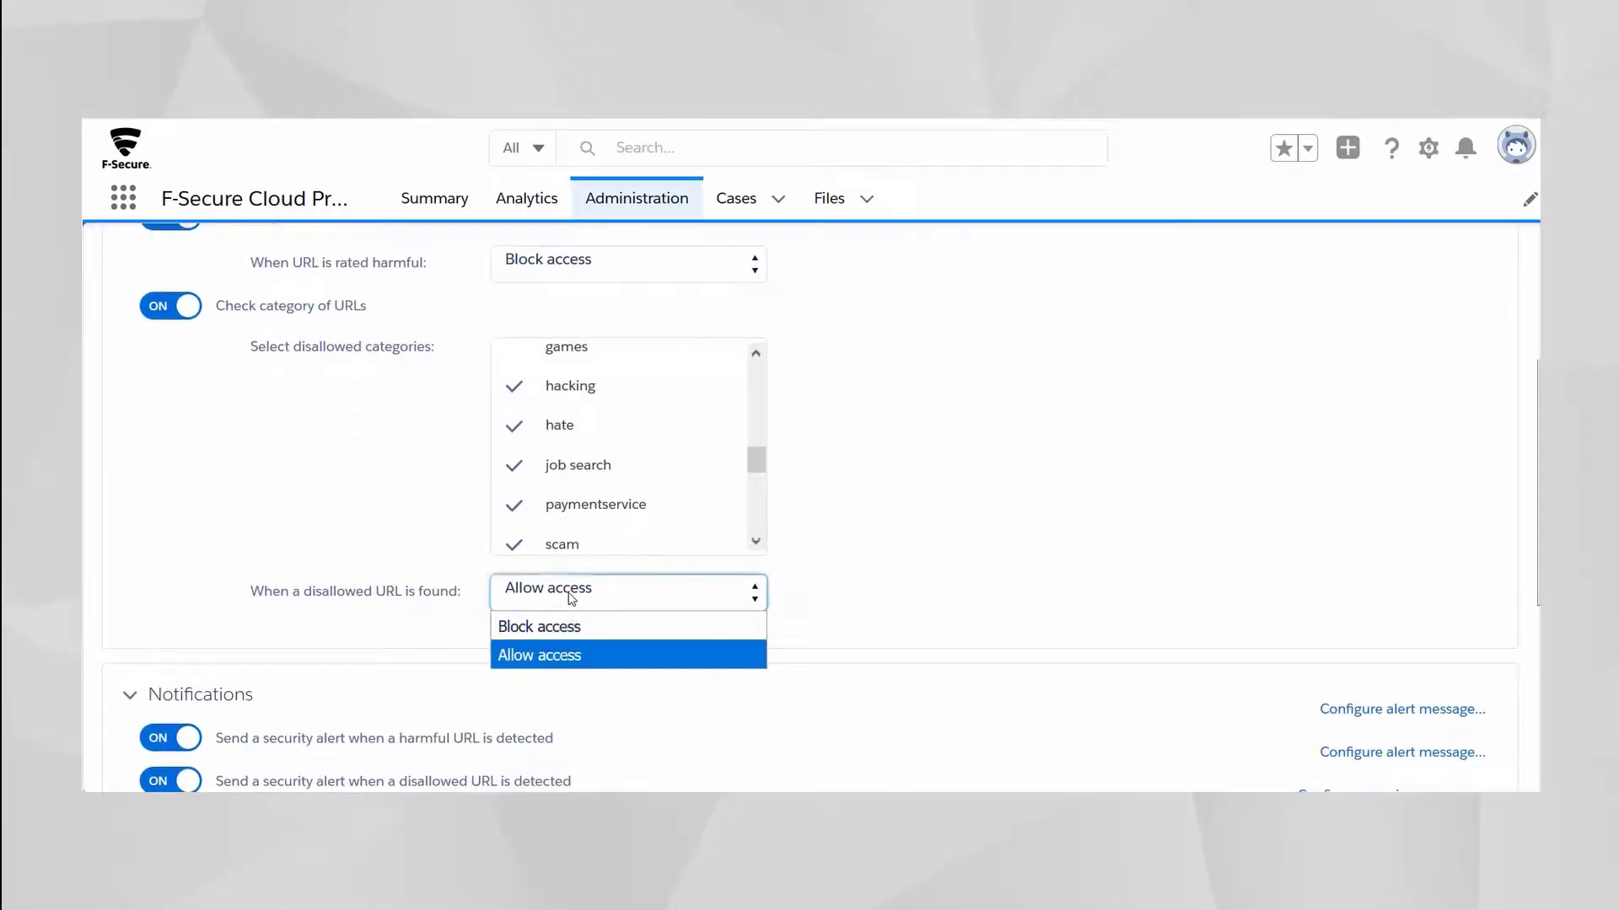
click(572, 627)
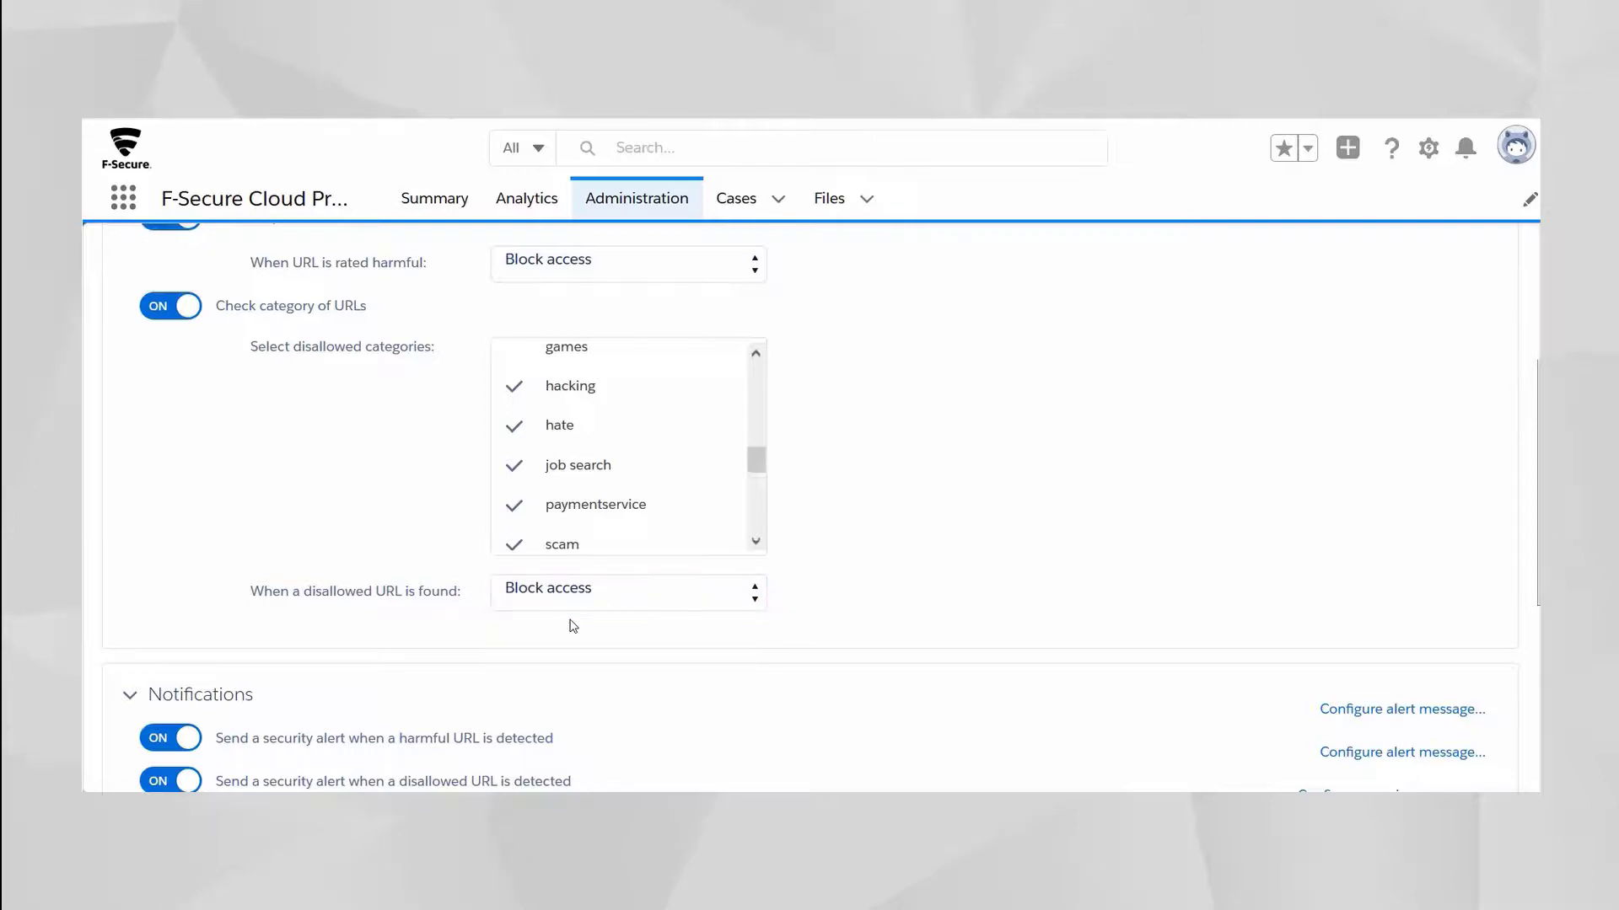
Step: Review the URL protection notification options and save the URL Protection settings
scroll(572, 626, down, 4)
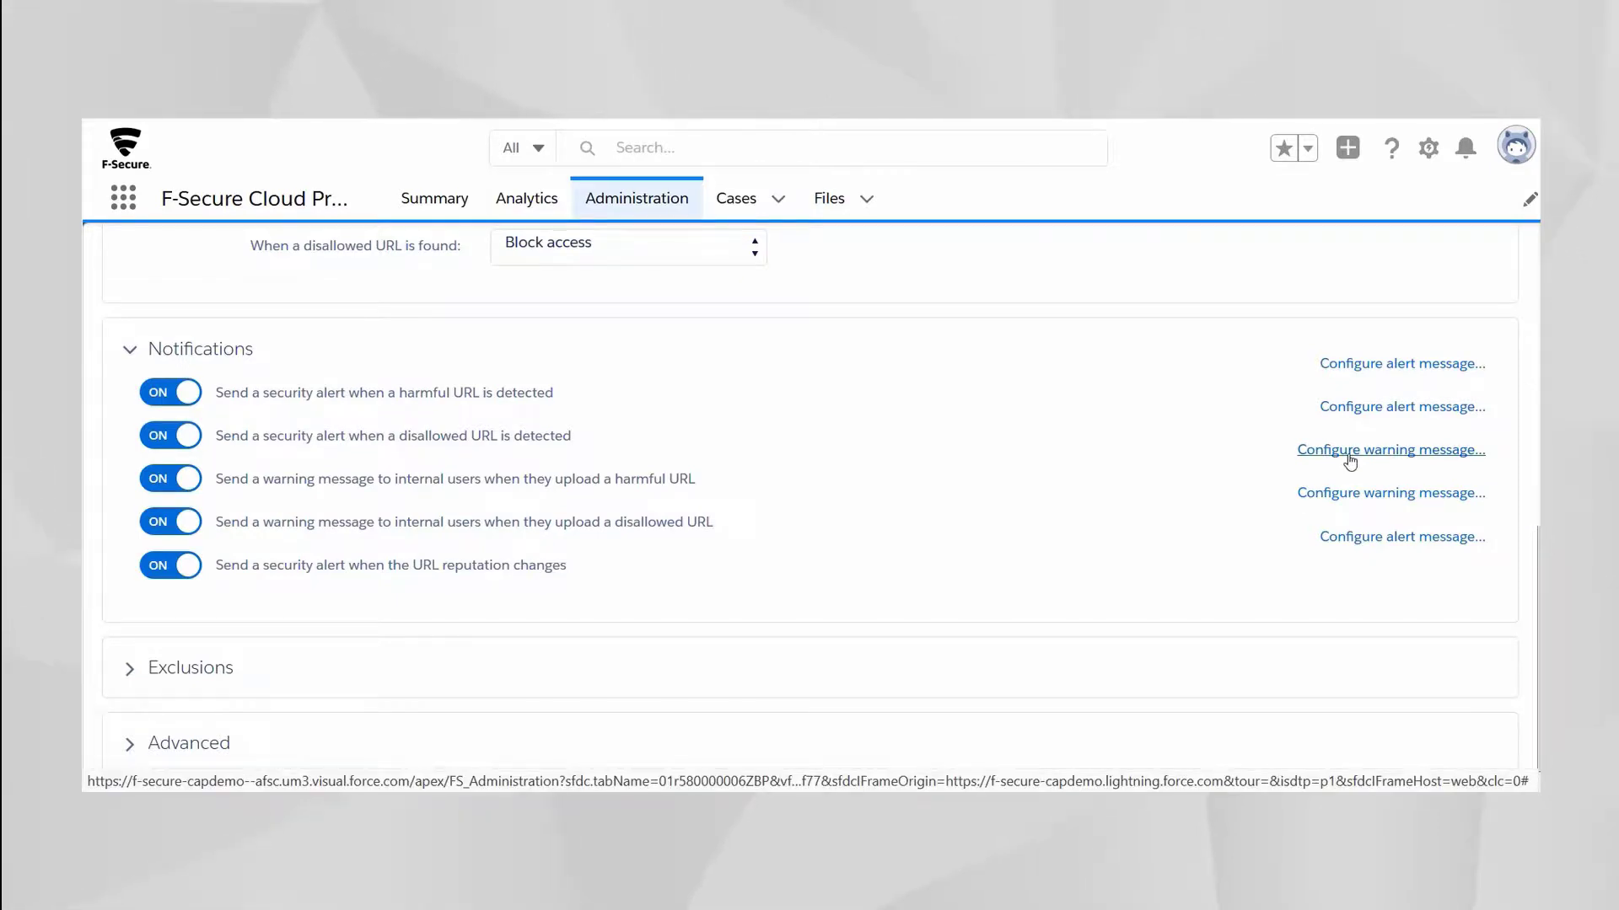
scroll(1340, 466, up, 10)
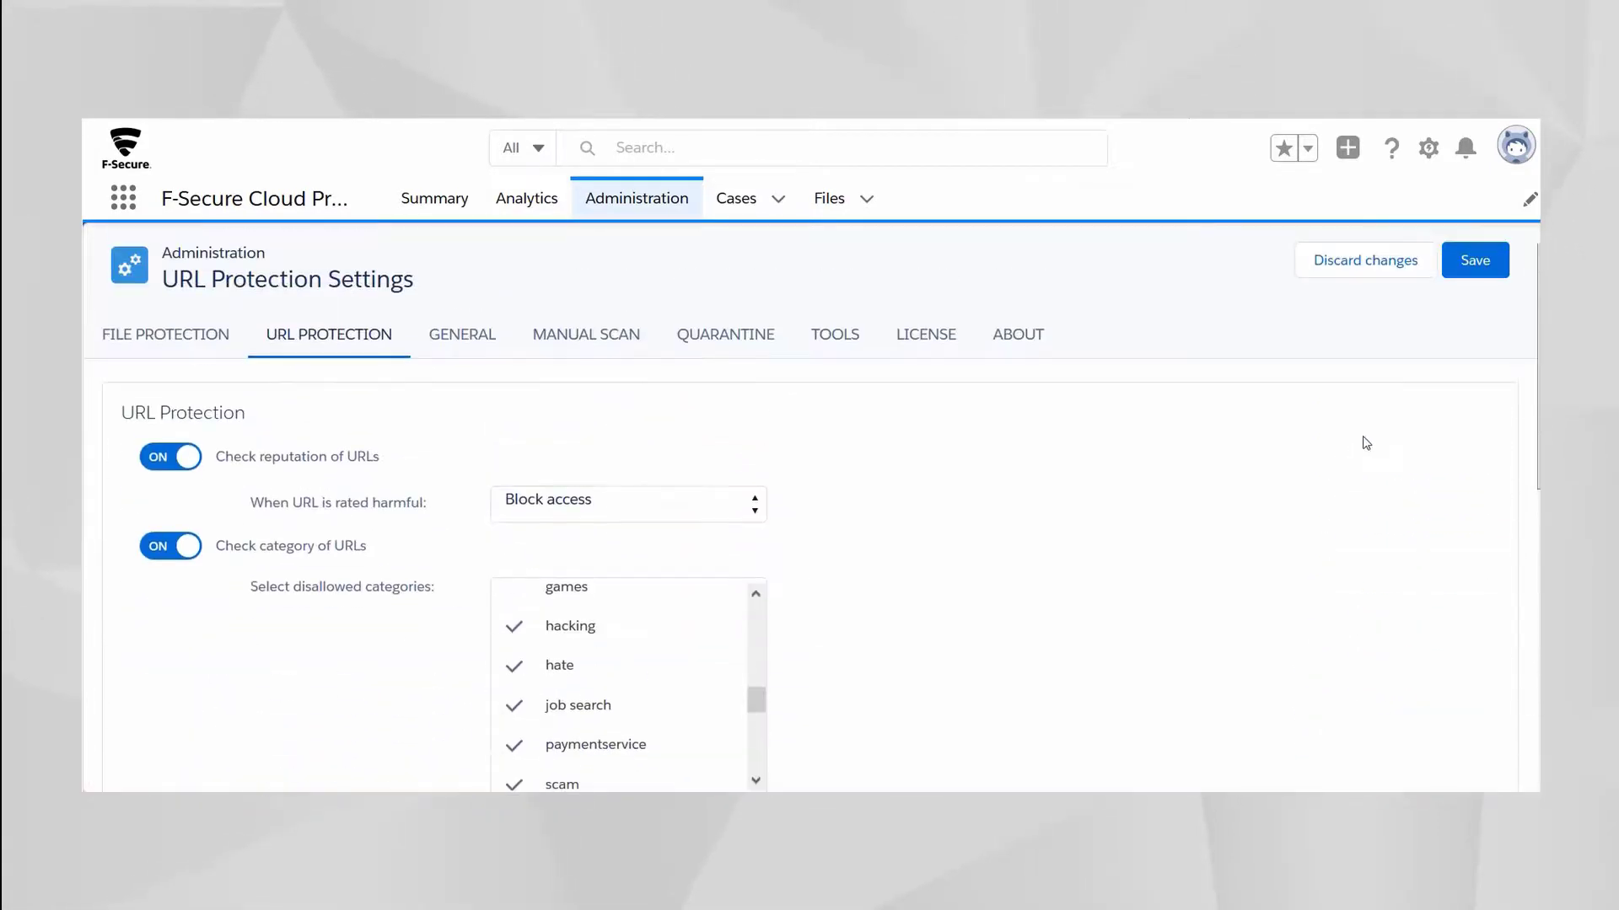
click(1469, 265)
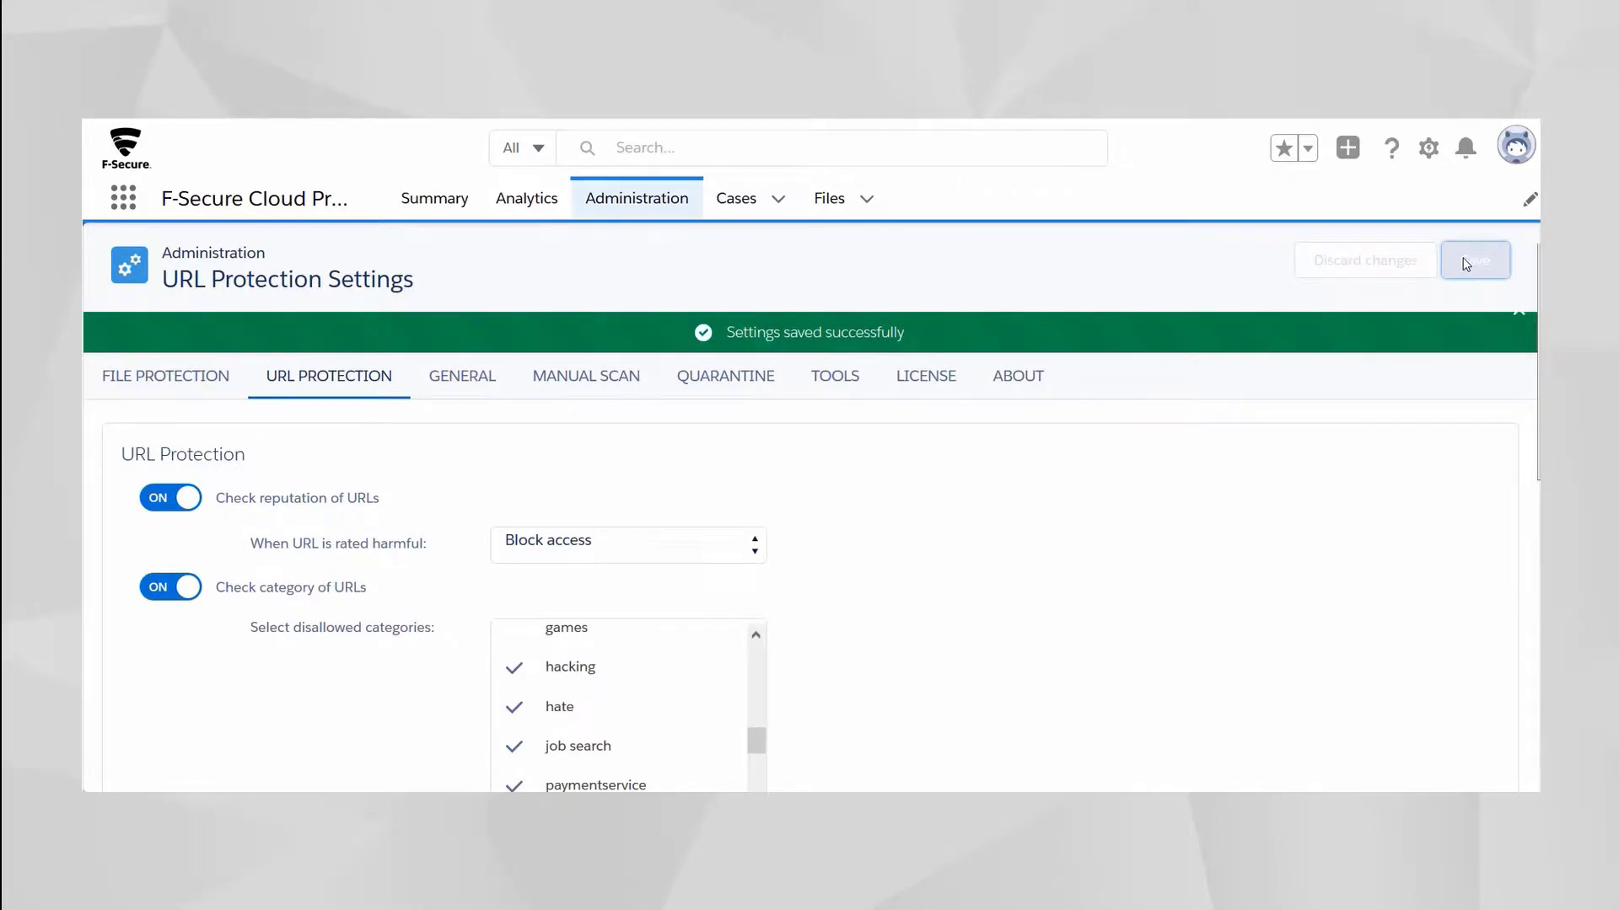
Step: Open the General settings and review the privacy options, the security alert group and the email notification sender address
click(438, 376)
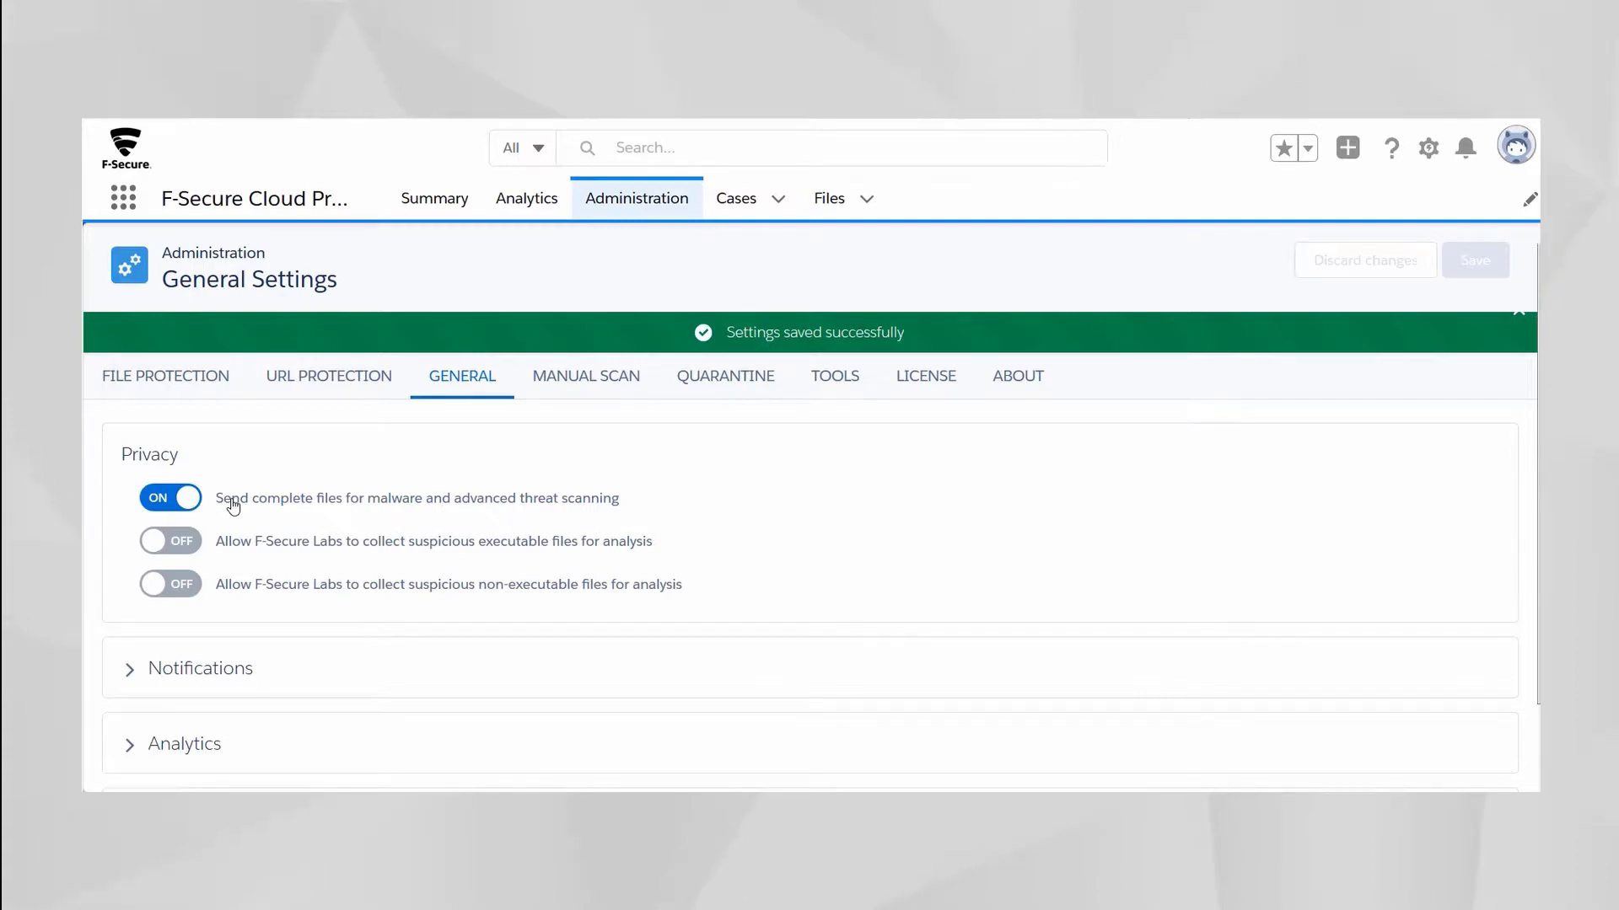
scroll(232, 508, down, 1)
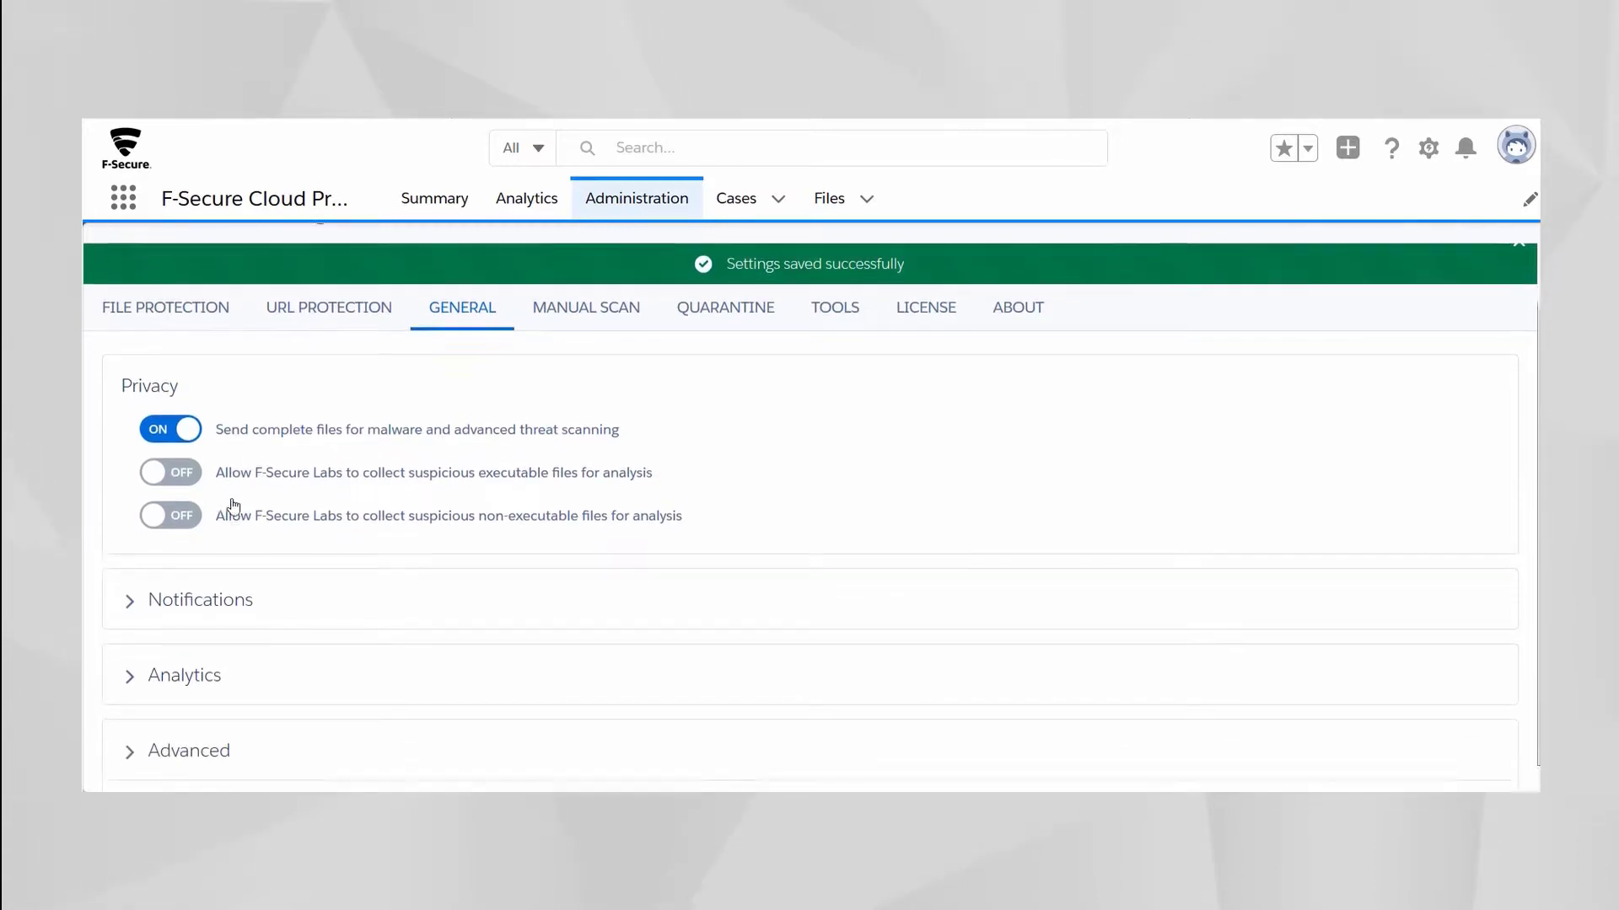
click(199, 594)
scroll(200, 589, down, 2)
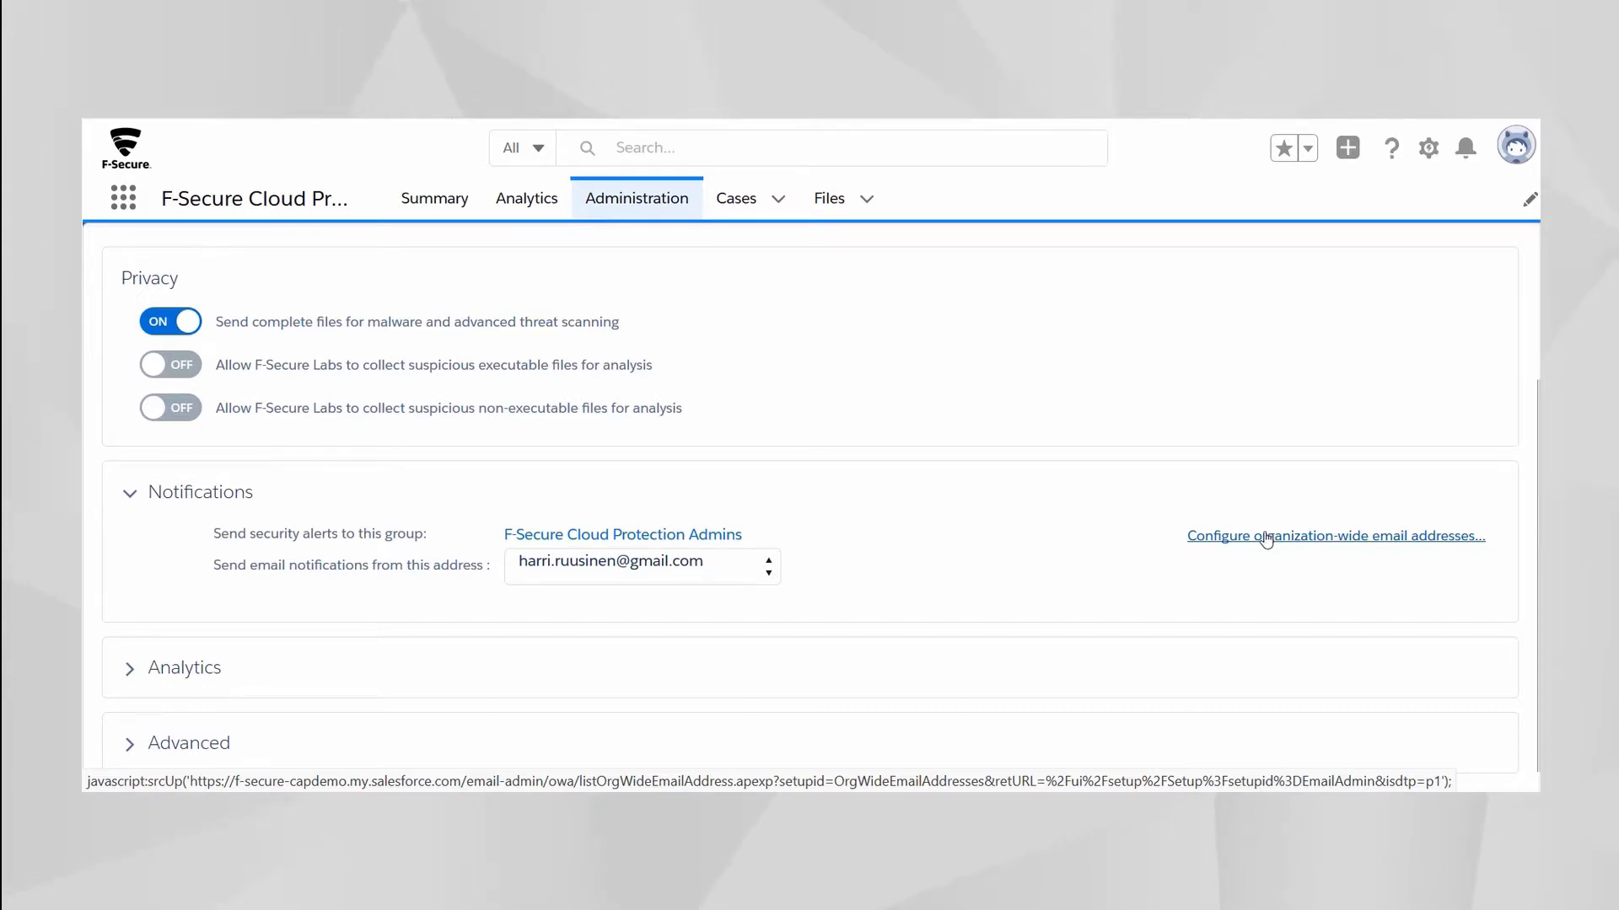
scroll(1267, 540, up, 2)
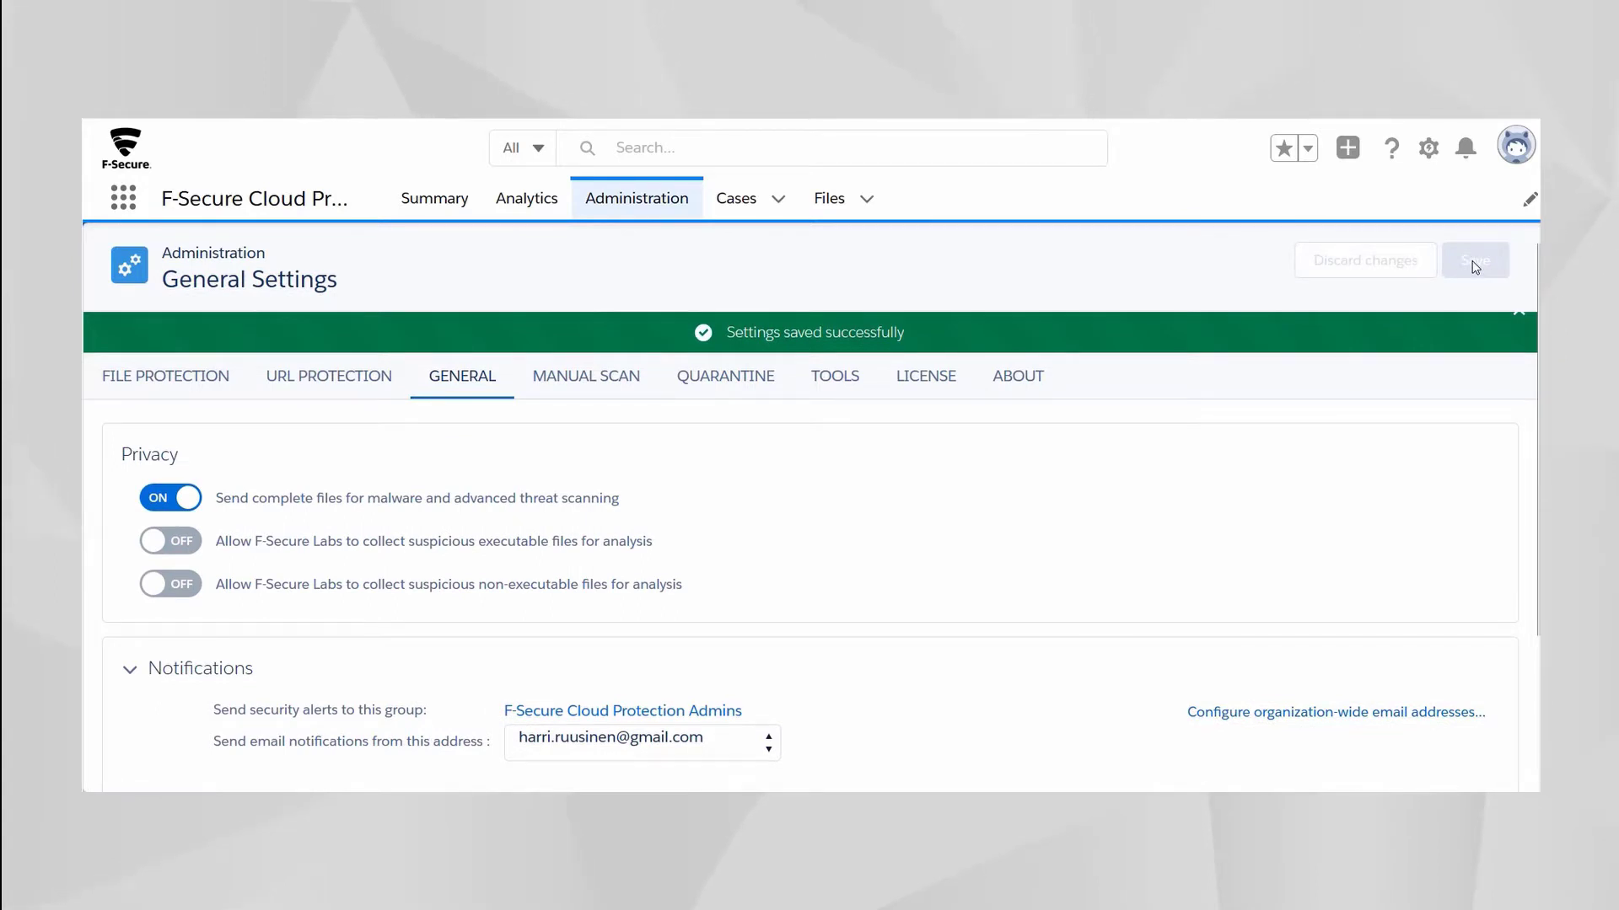
Step: Open the administration Tools and review the user permission set management and scan result cache cleanup options
click(879, 391)
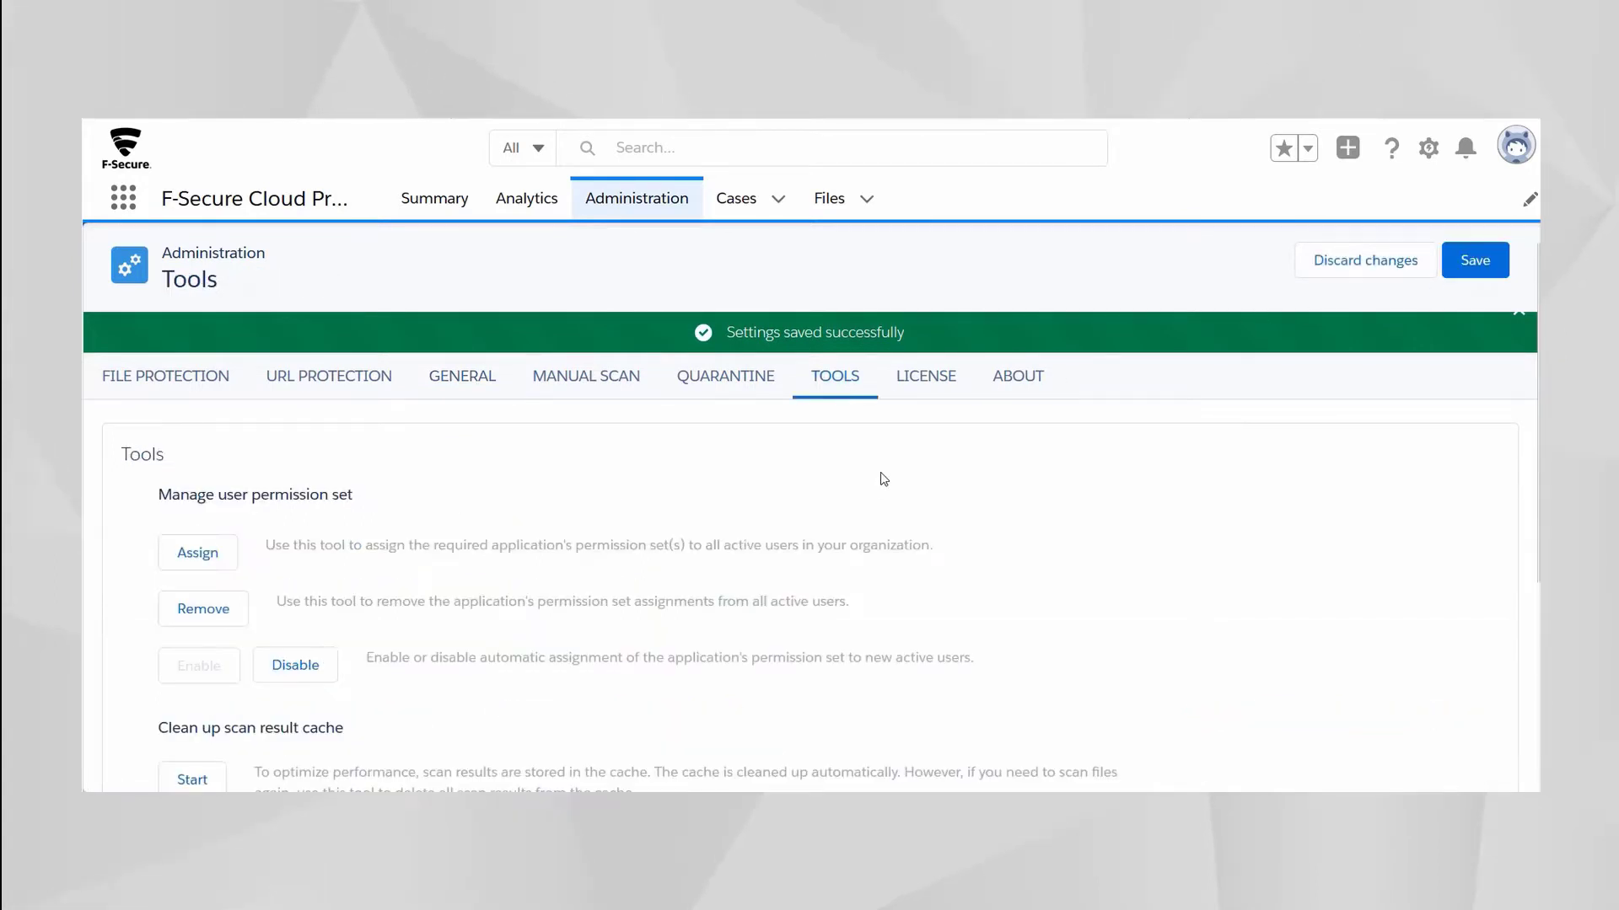
scroll(838, 474, down, 2)
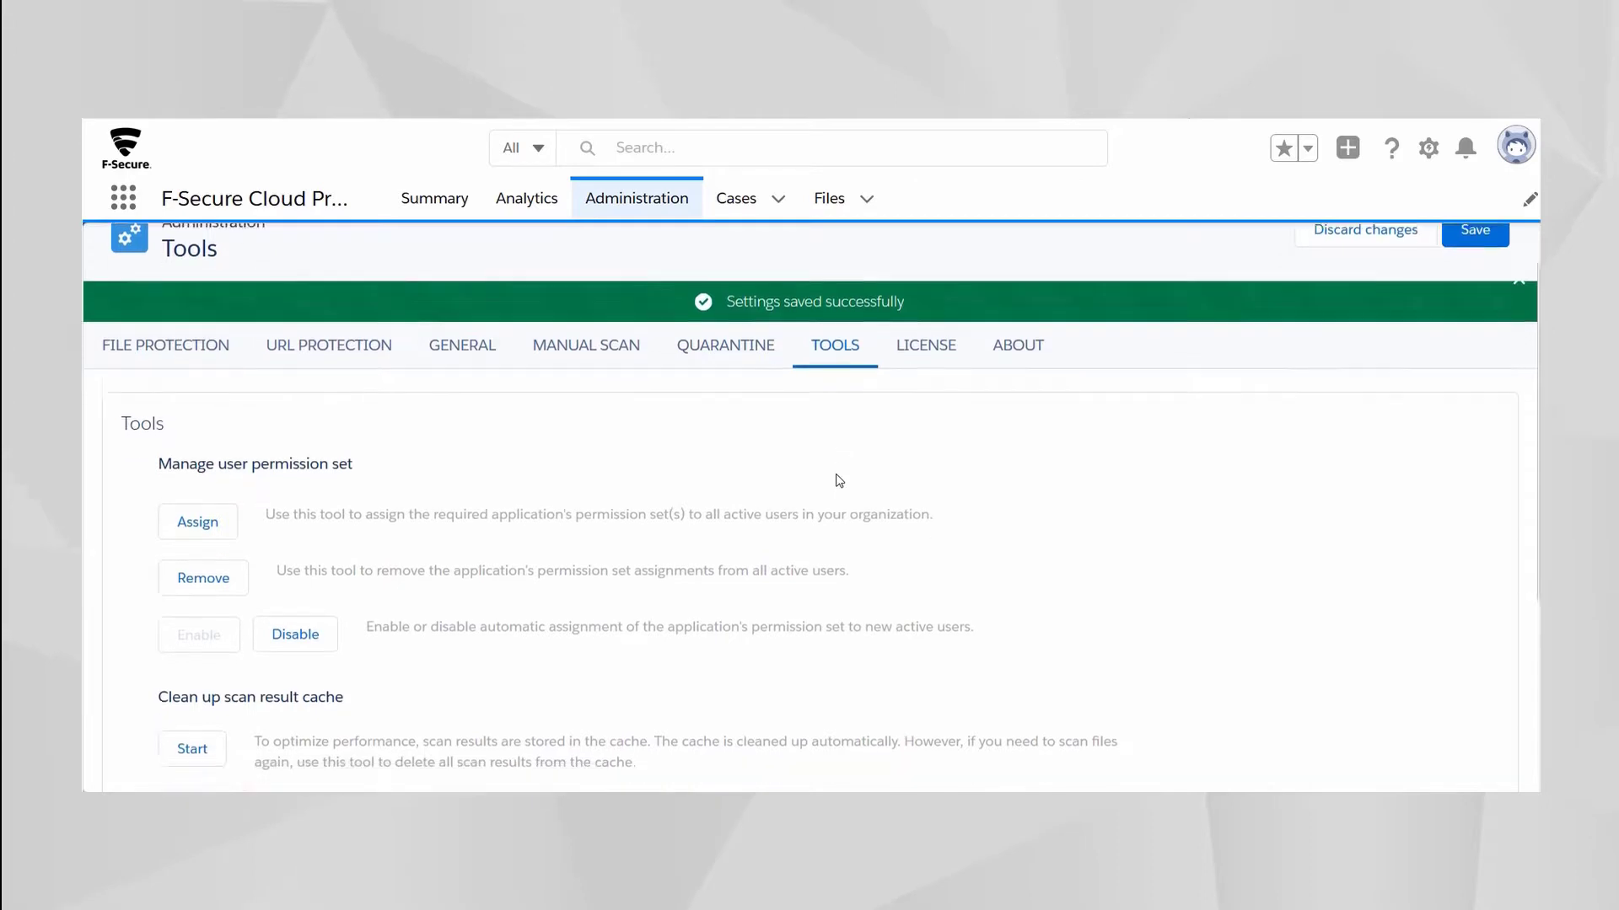